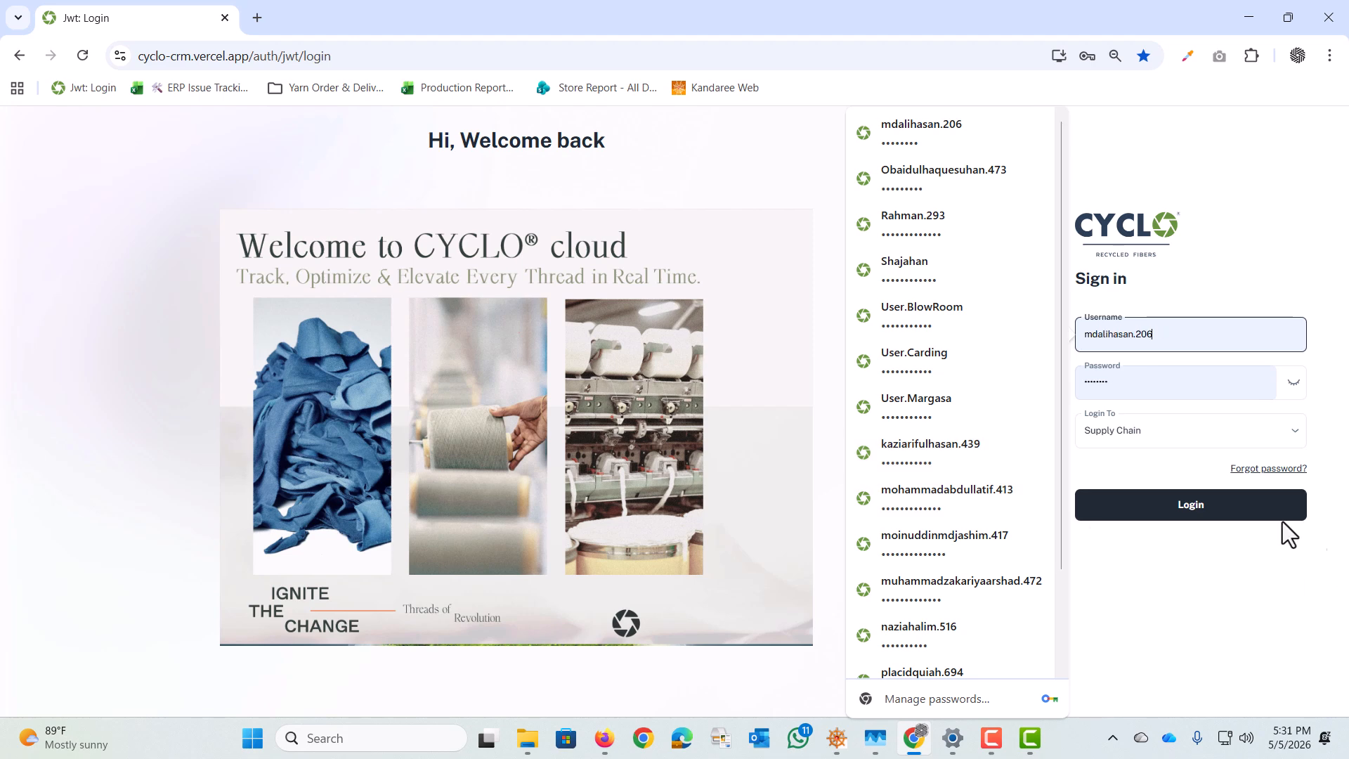
Step: Sign in to Supply Chain with the prefilled credentials and open the Inventory Module's Item Voucher list
{"action": "left_click", "coordinate": [1230, 508]}
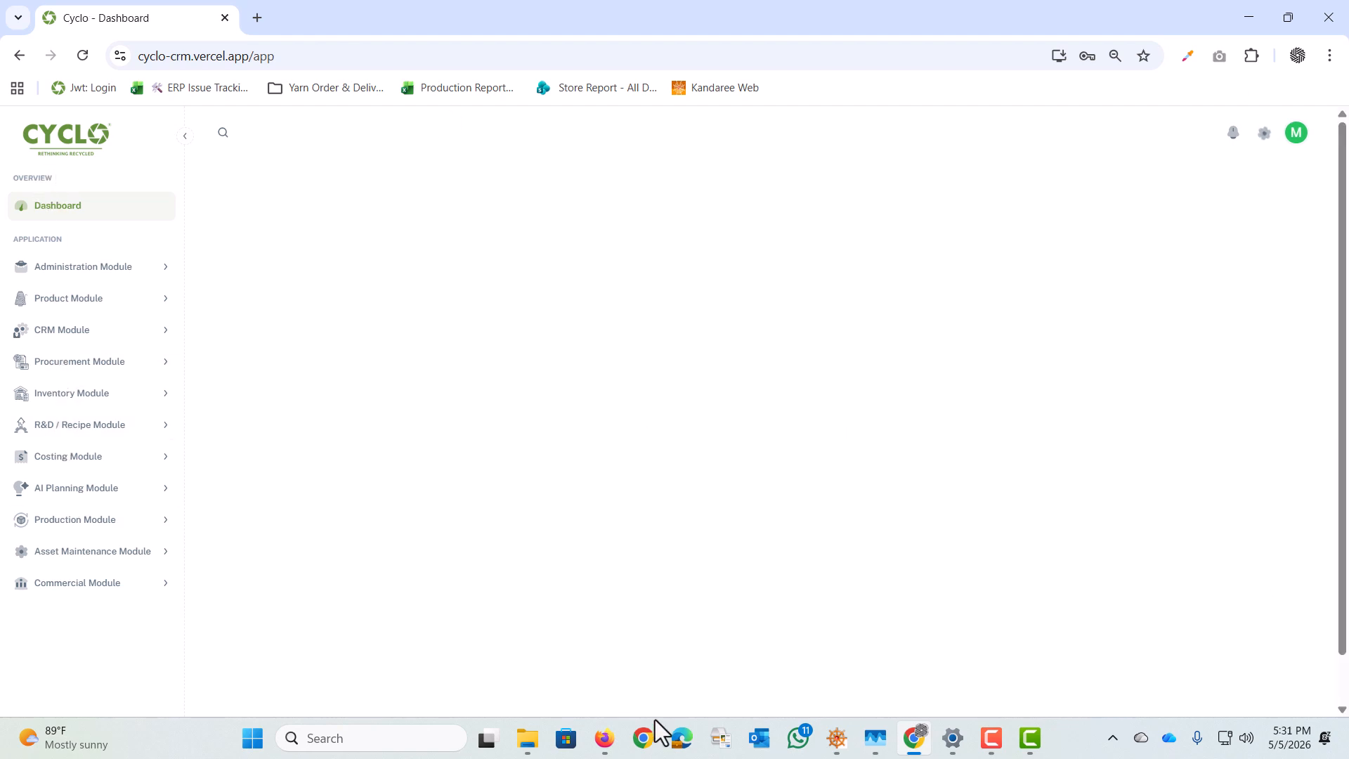
{"action": "left_click", "coordinate": [96, 402]}
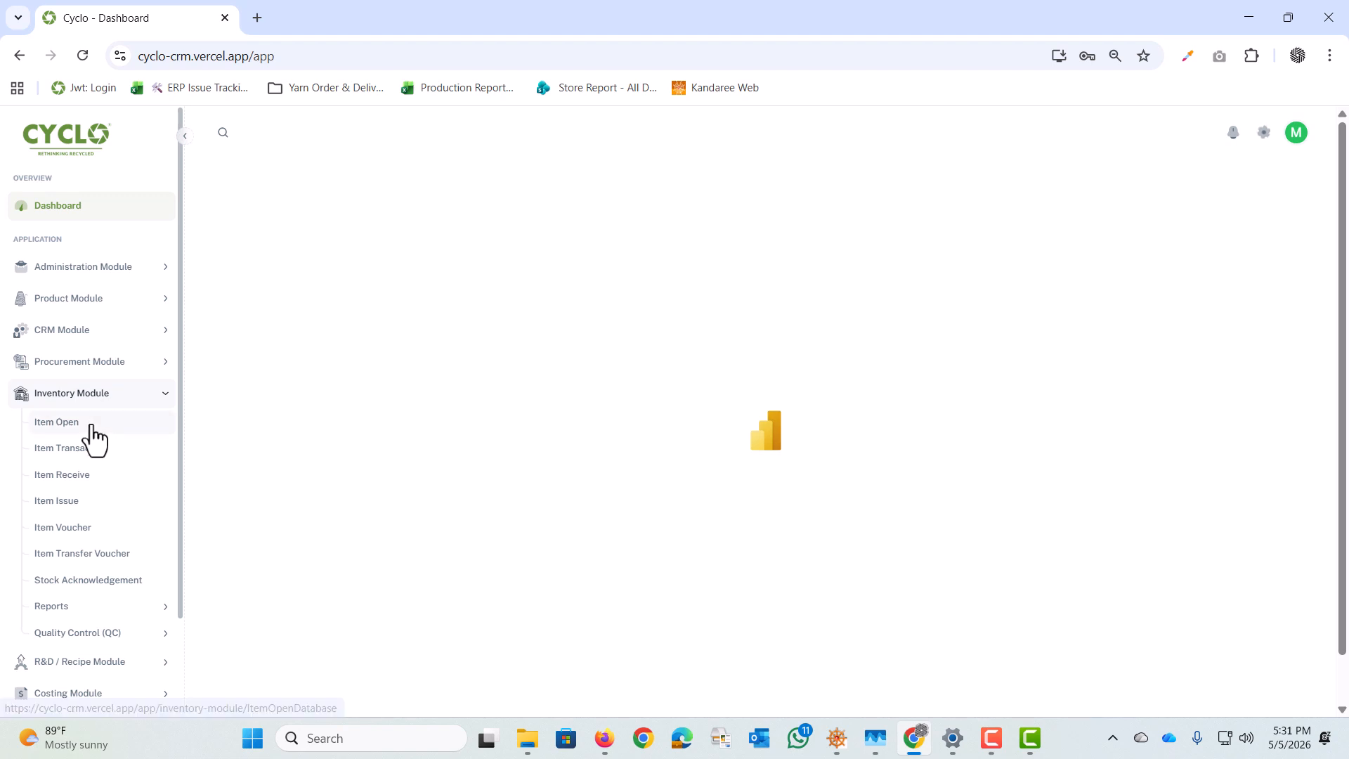
{"action": "left_click", "coordinate": [77, 536]}
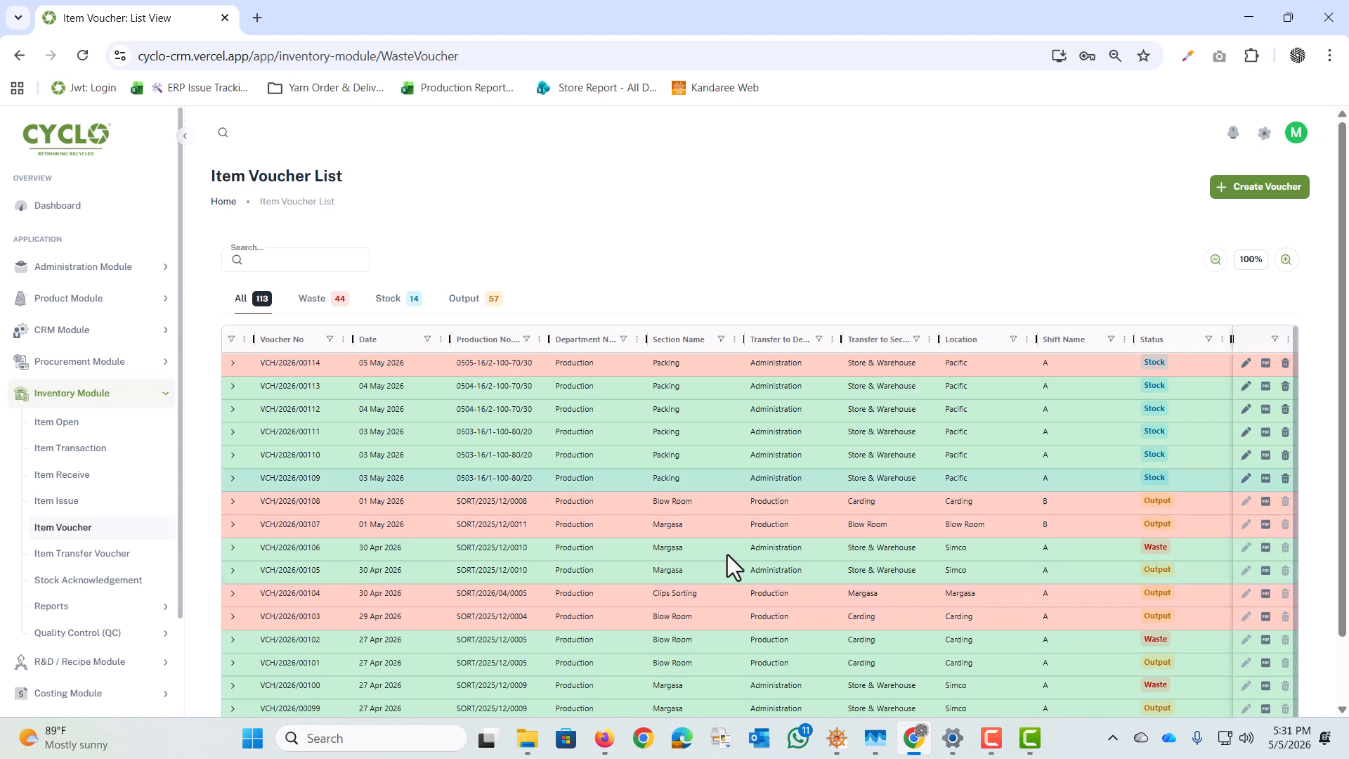
{"action": "scroll", "coordinate": [862, 533], "scroll_direction": "down", "scroll_amount": 1}
{"action": "scroll", "coordinate": [862, 533], "scroll_direction": "up", "scroll_amount": 1}
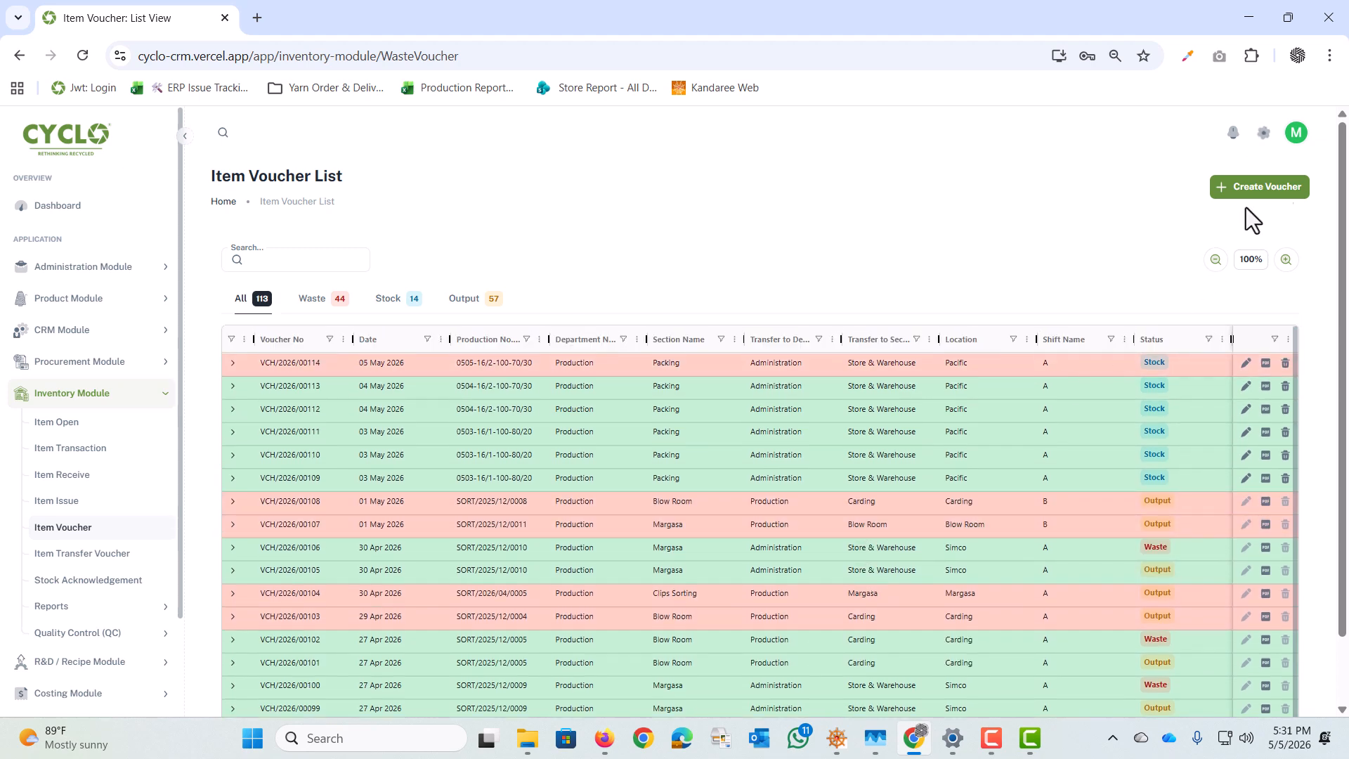
Step: Start a new store-to-store item voucher with Pacific as the source store and Simco as the destination store
{"action": "left_click", "coordinate": [1268, 188]}
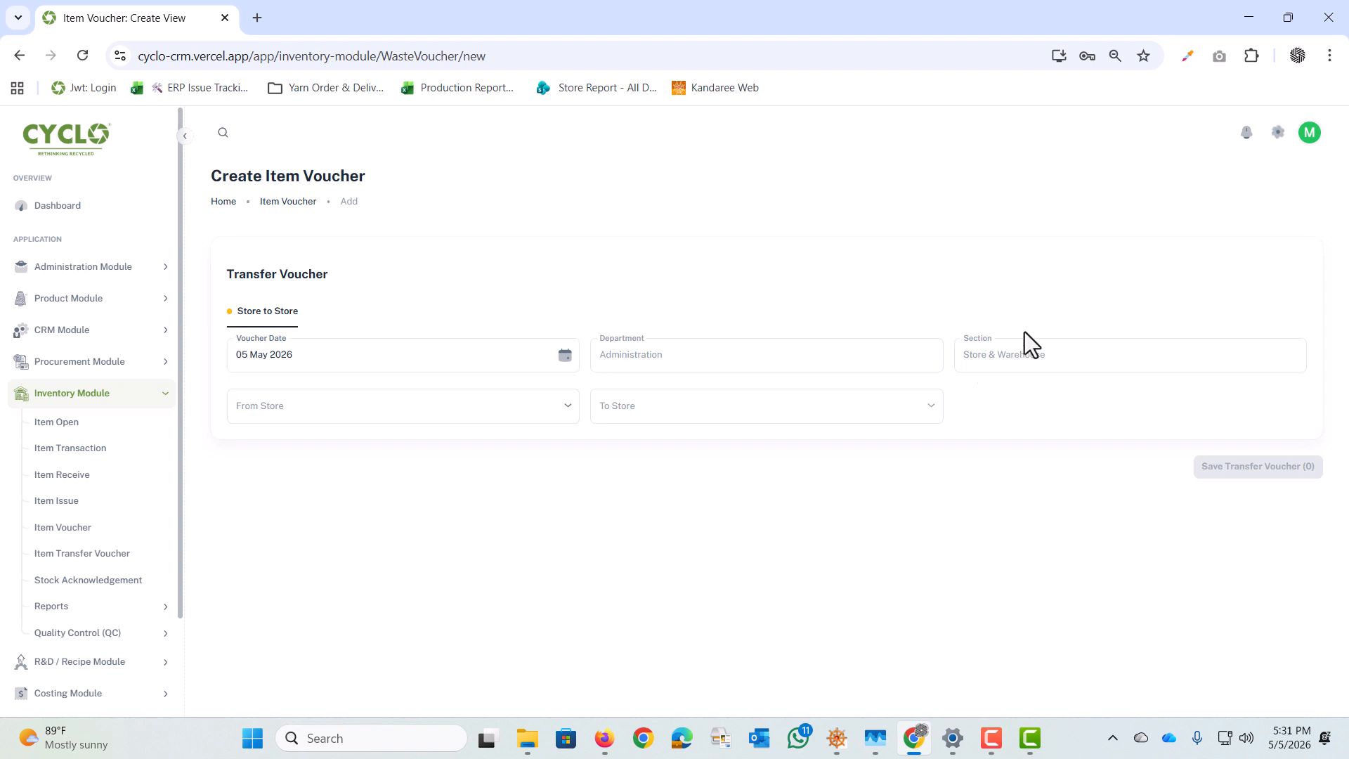
{"action": "left_click", "coordinate": [290, 399]}
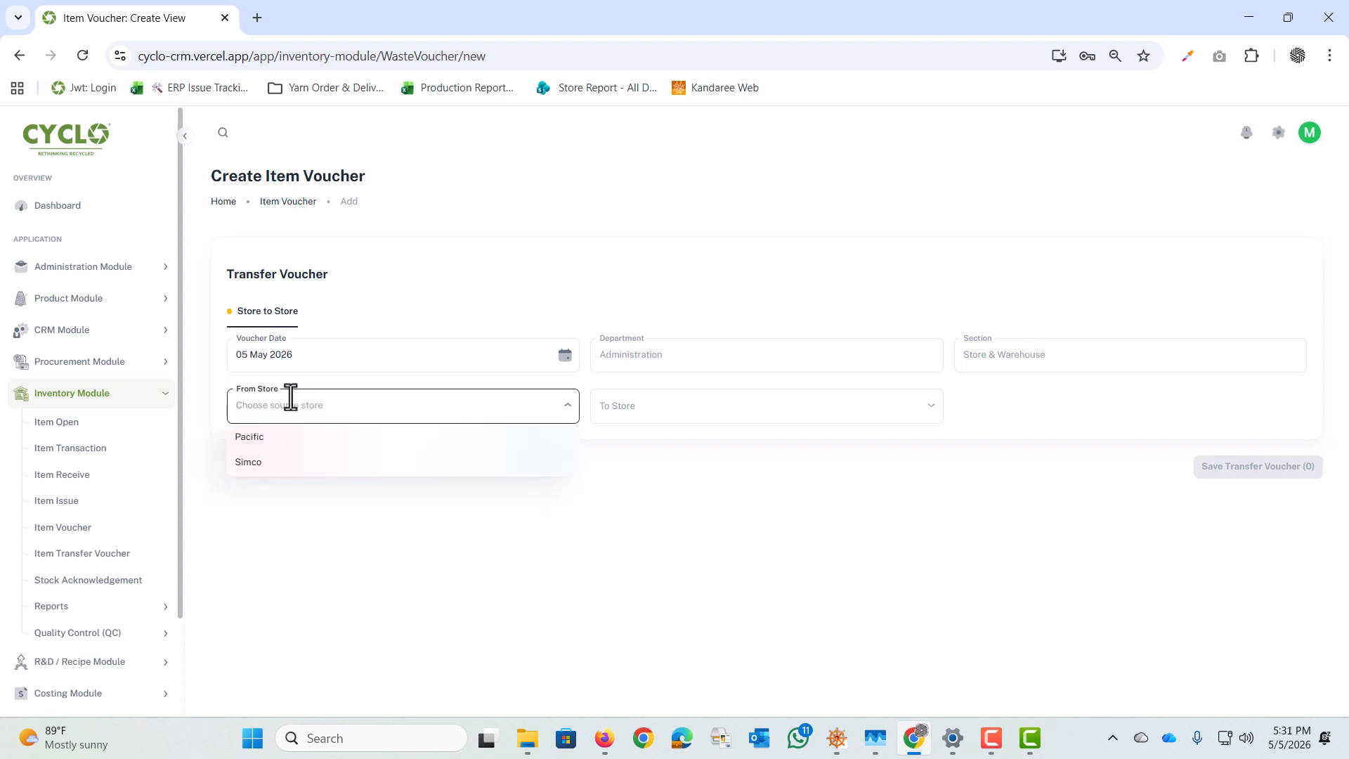
{"action": "left_click", "coordinate": [265, 437]}
{"action": "left_click", "coordinate": [663, 415]}
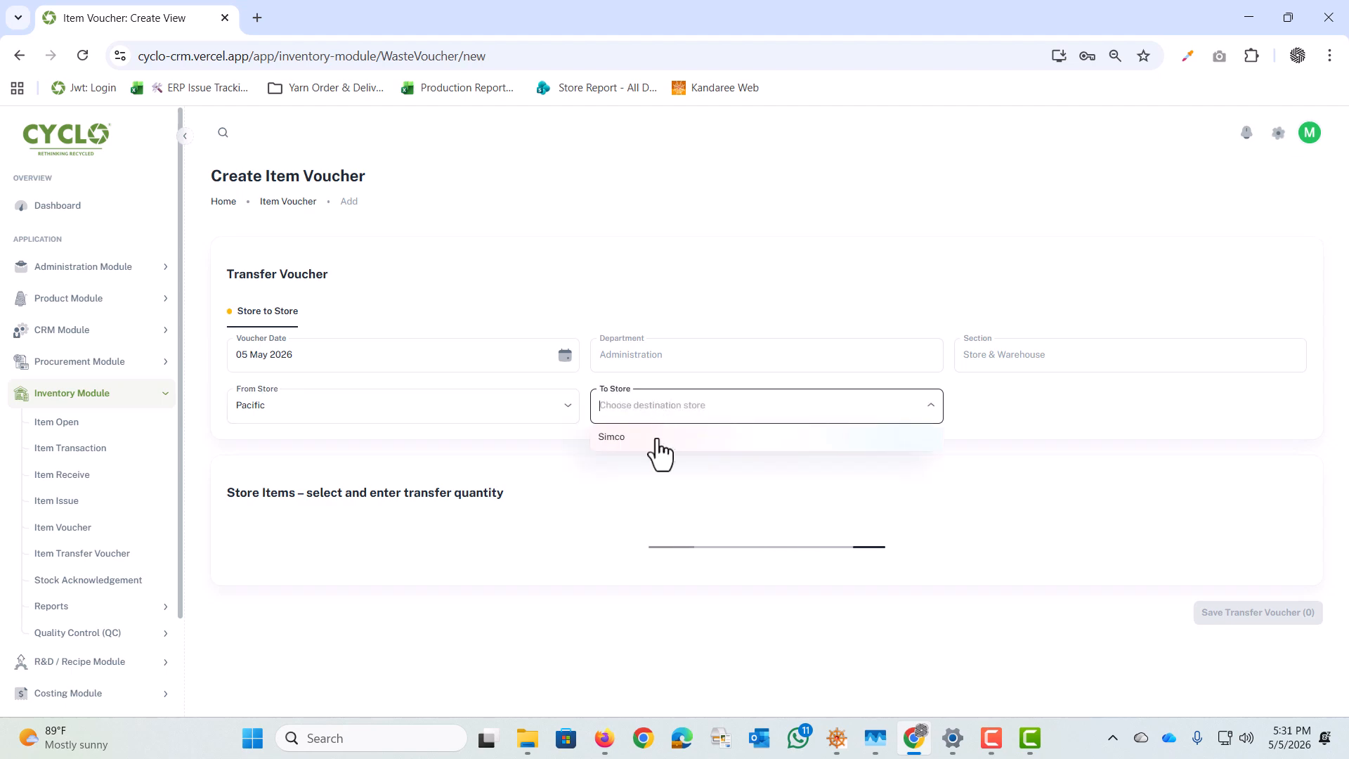
{"action": "left_click", "coordinate": [658, 440]}
Step: Look through the Pacific store items and their quantity columns in the transfer item table
{"action": "scroll", "coordinate": [824, 651], "scroll_direction": "down", "scroll_amount": 7}
{"action": "scroll", "coordinate": [361, 554], "scroll_direction": "up", "scroll_amount": 5}
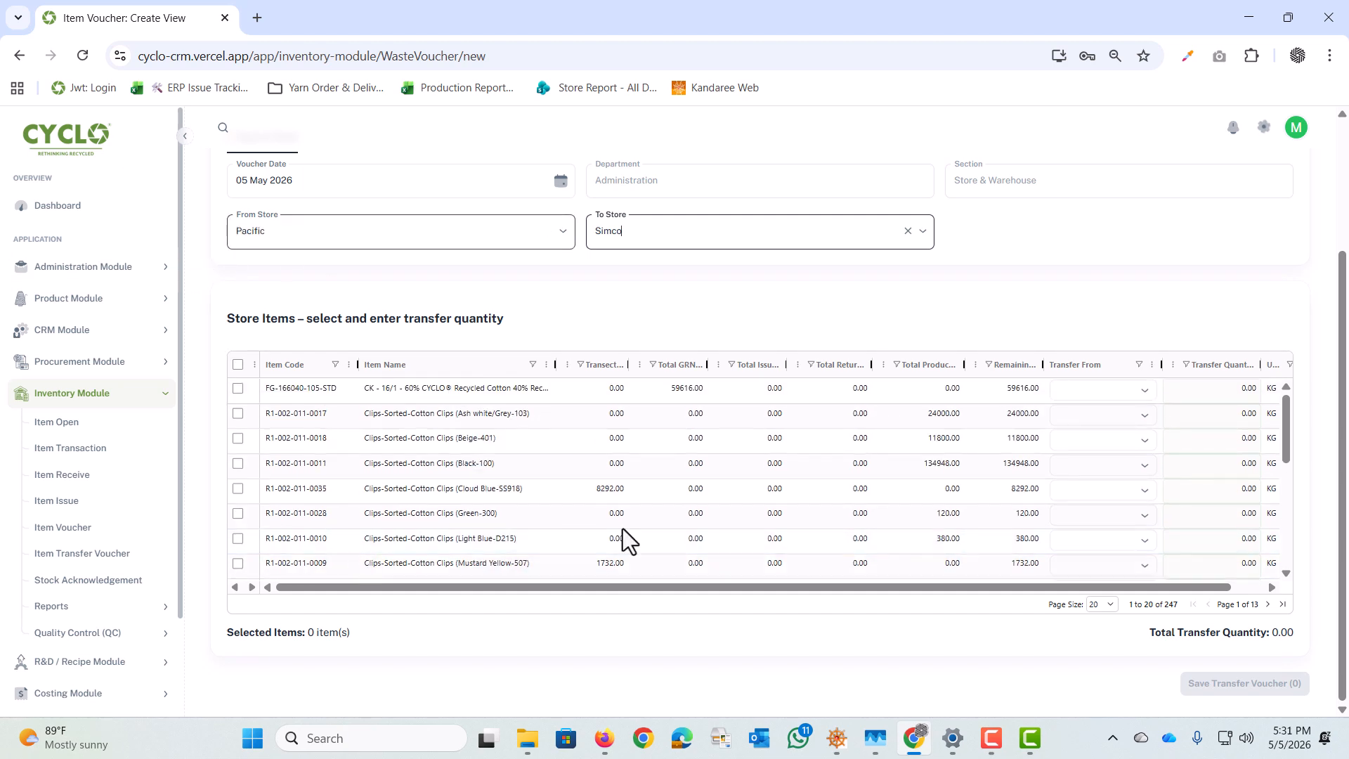
{"action": "left_click_drag", "start_coordinate": [1156, 588], "coordinate": [1208, 588]}
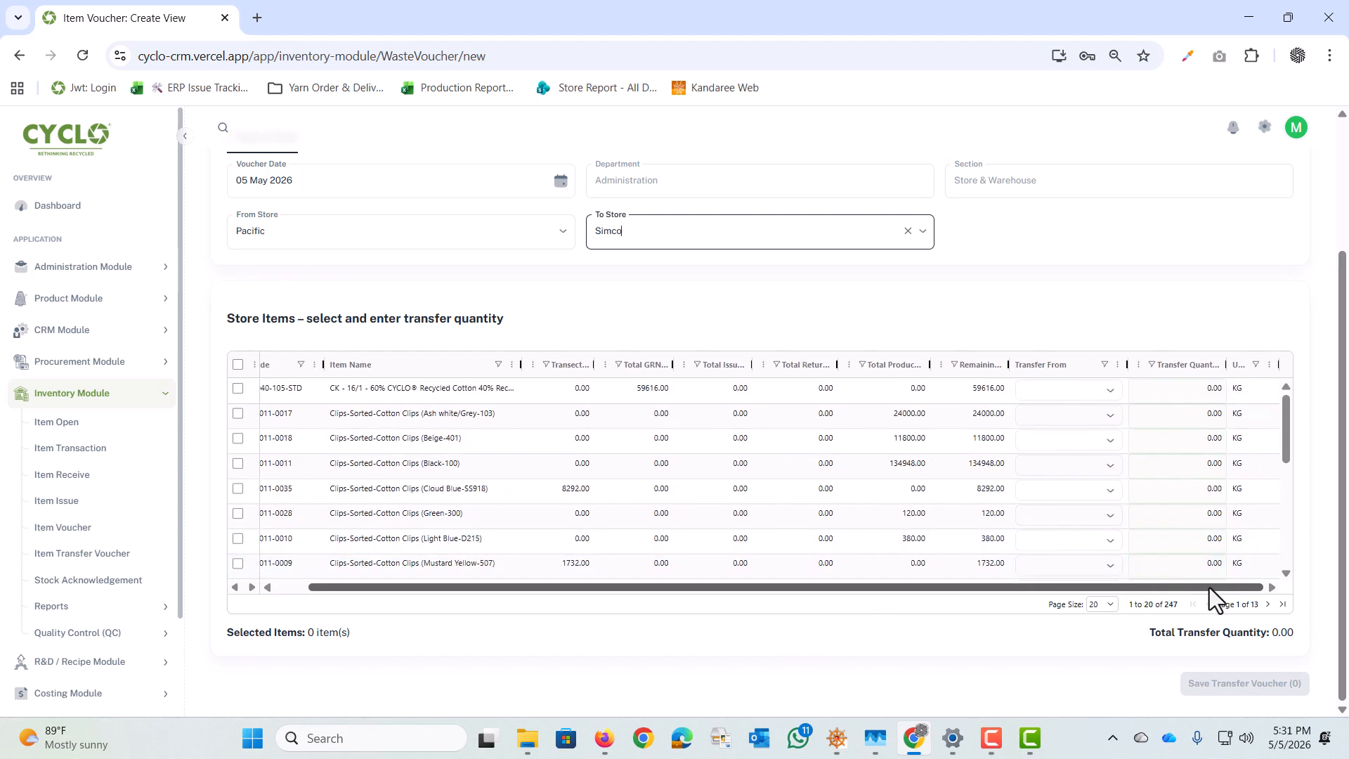
{"action": "left_click", "coordinate": [1267, 604]}
{"action": "left_click", "coordinate": [1267, 604]}
{"action": "left_click", "coordinate": [1267, 604]}
{"action": "left_click", "coordinate": [1267, 604]}
{"action": "left_click", "coordinate": [1268, 604]}
{"action": "left_click", "coordinate": [1192, 604]}
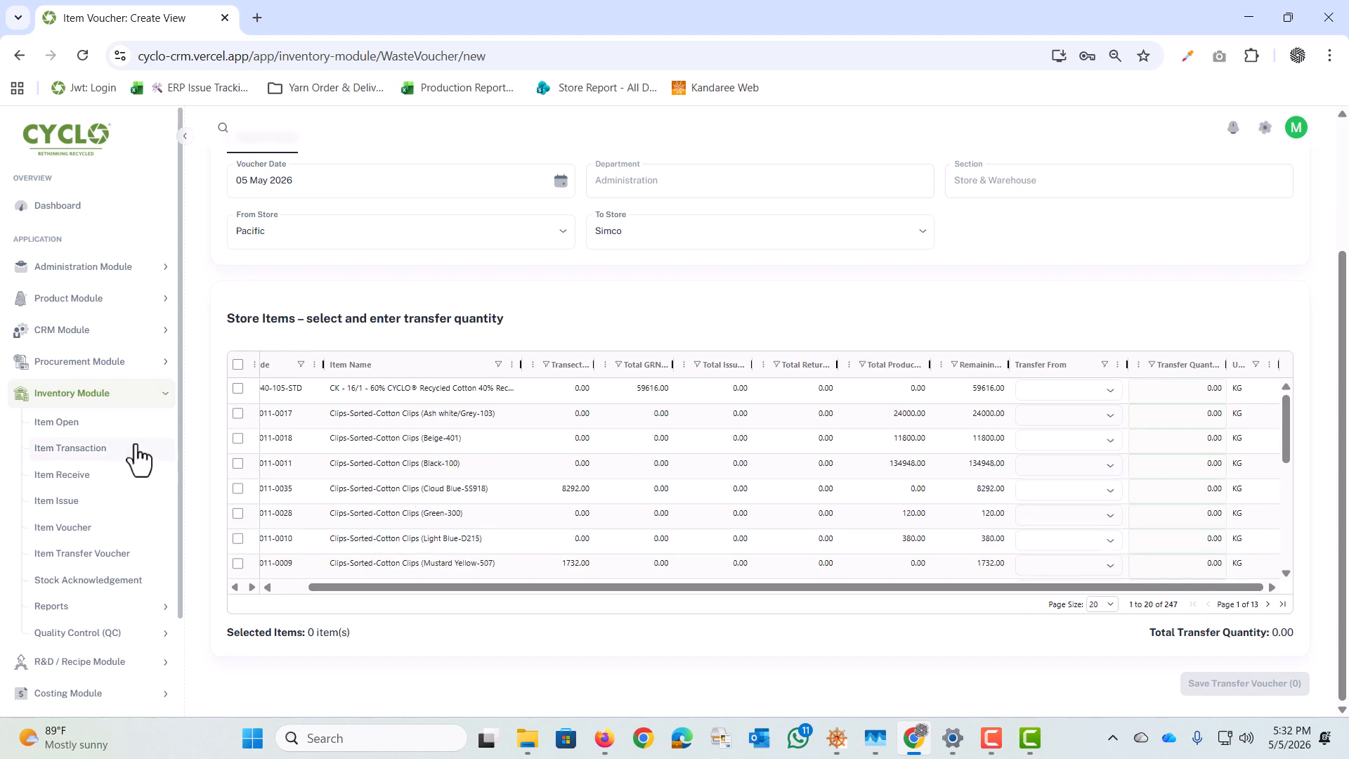
{"action": "scroll", "coordinate": [281, 520], "scroll_direction": "up", "scroll_amount": 3}
{"action": "scroll", "coordinate": [521, 634], "scroll_direction": "down", "scroll_amount": 7}
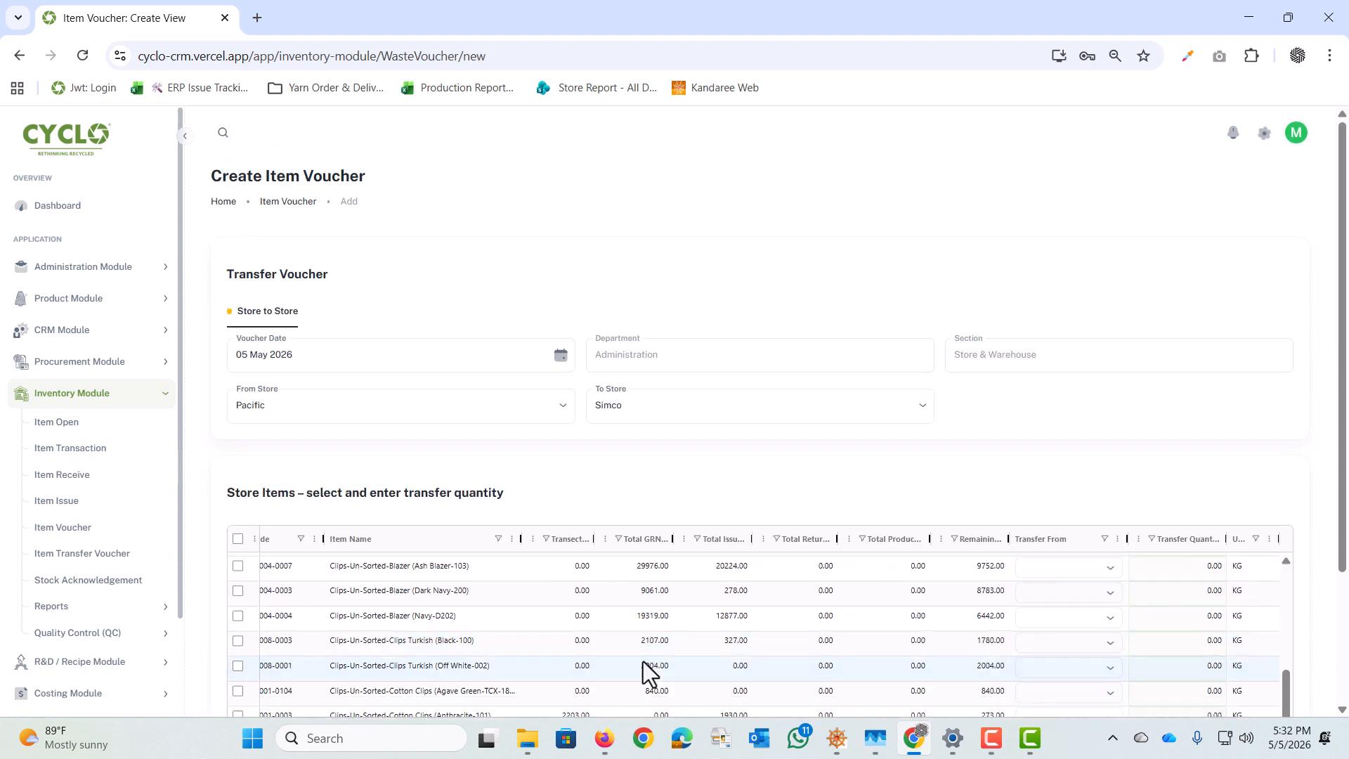
{"action": "left_click_drag", "start_coordinate": [621, 587], "coordinate": [440, 590]}
{"action": "scroll", "coordinate": [495, 440], "scroll_direction": "up", "scroll_amount": 8}
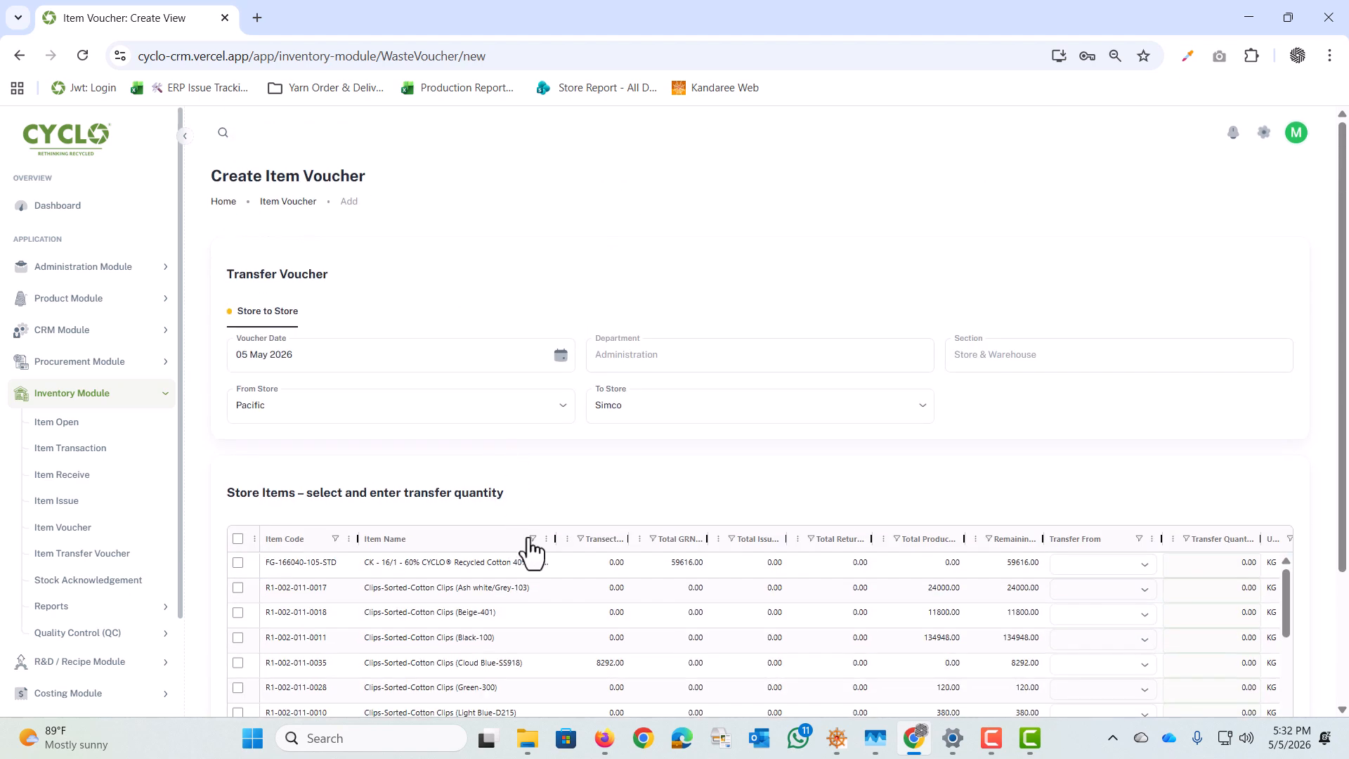
Step: Filter the store items to names containing "black"
{"action": "left_click", "coordinate": [532, 538]}
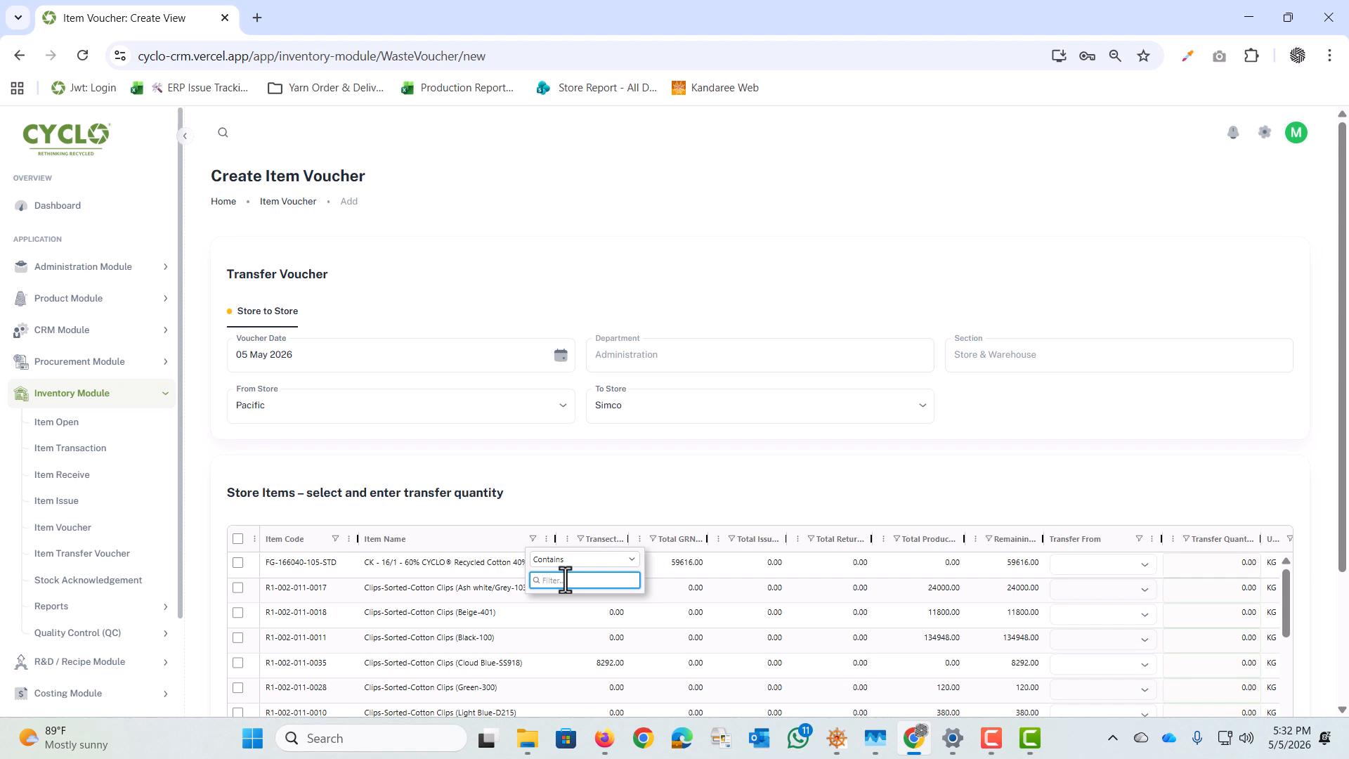
{"action": "type", "text": "blac"}
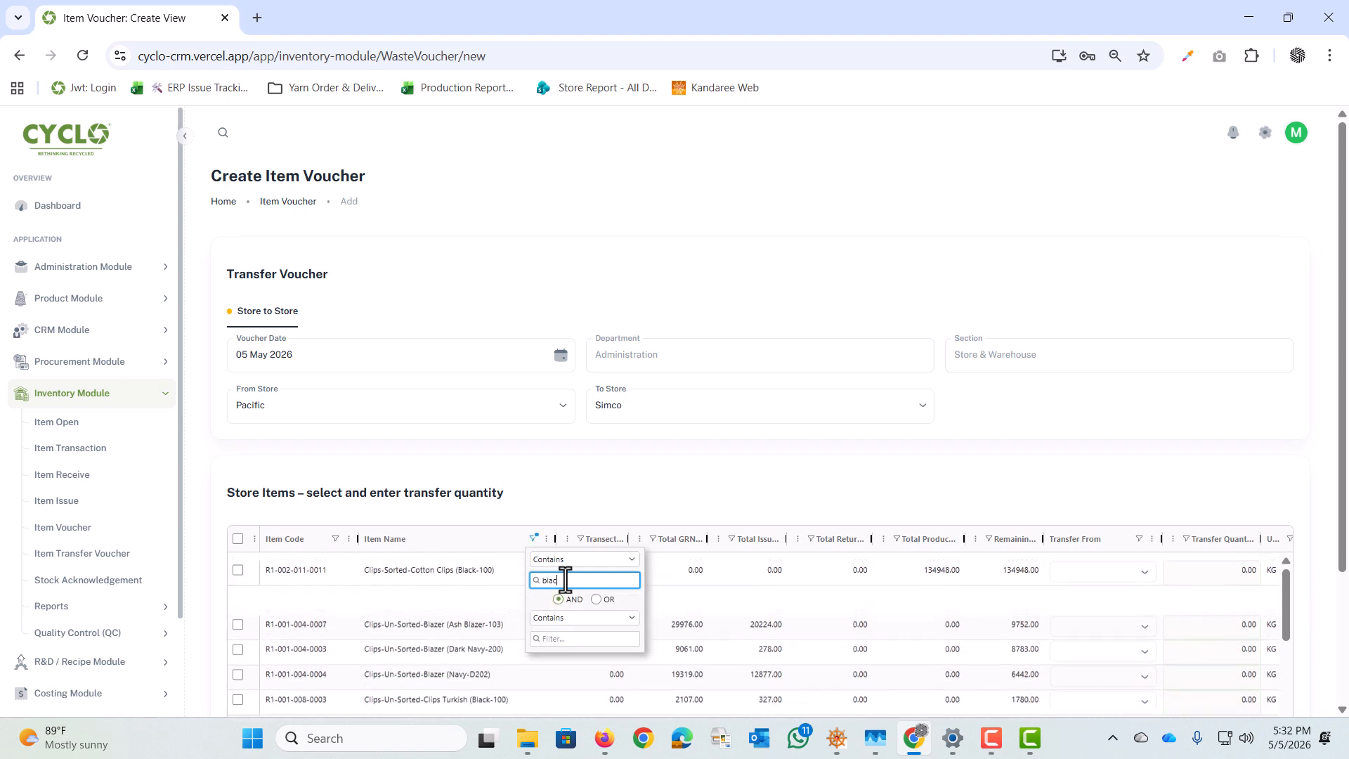
{"action": "type", "text": "k"}
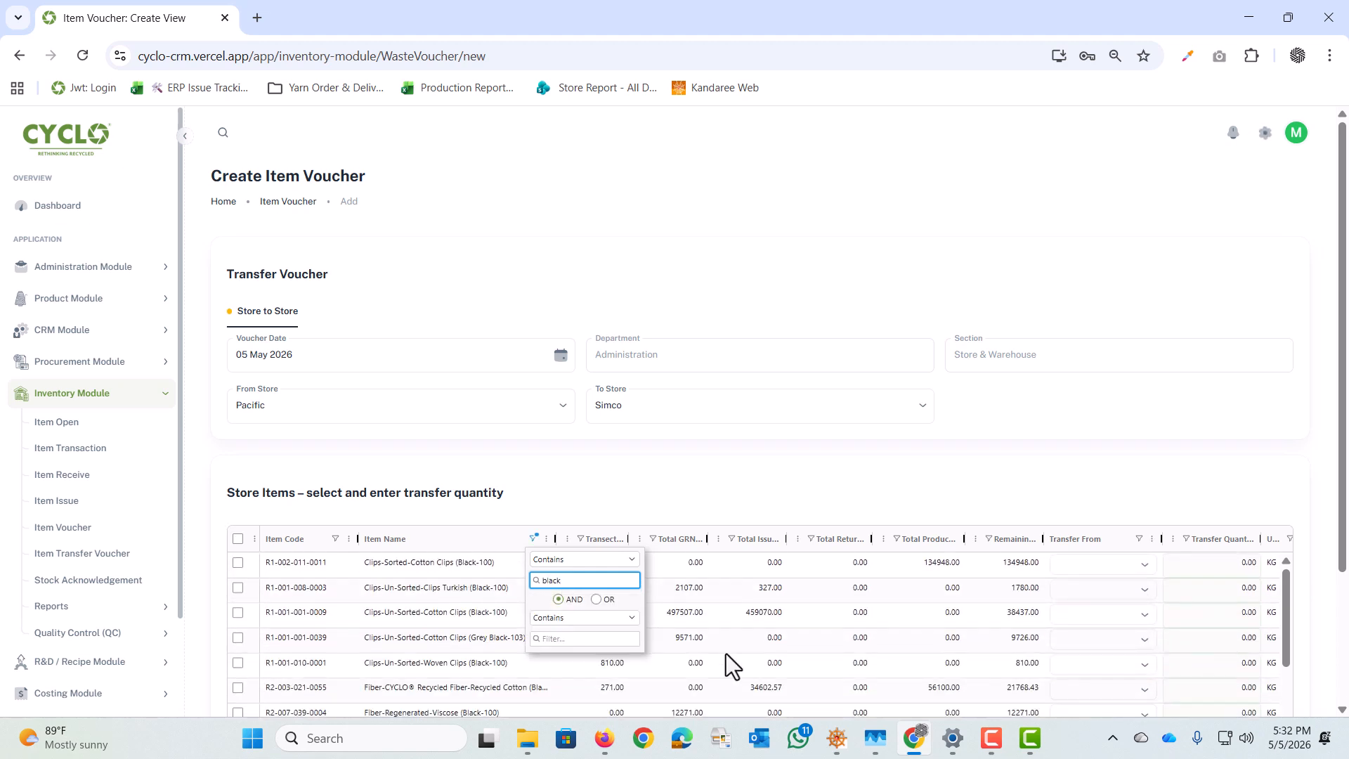
{"action": "left_click", "coordinate": [593, 486]}
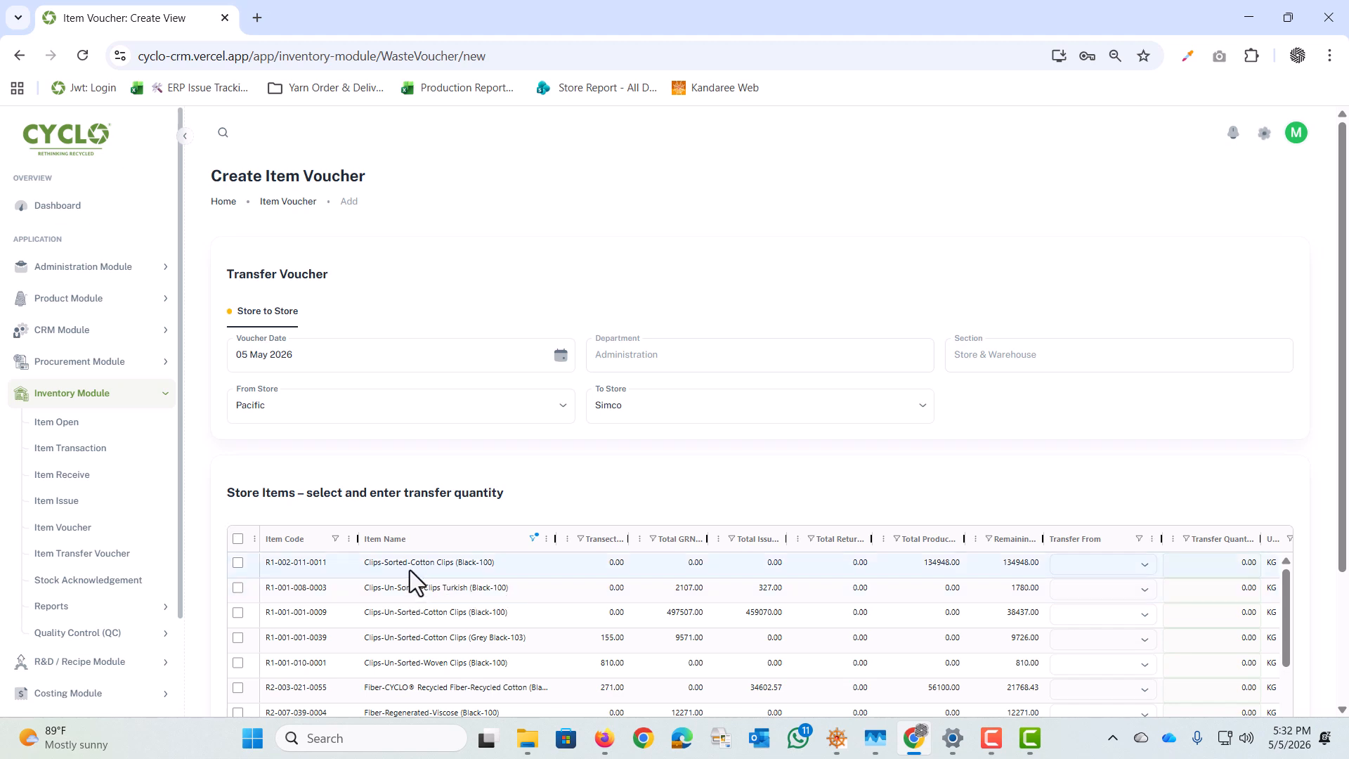
{"action": "scroll", "coordinate": [405, 619], "scroll_direction": "down", "scroll_amount": 1}
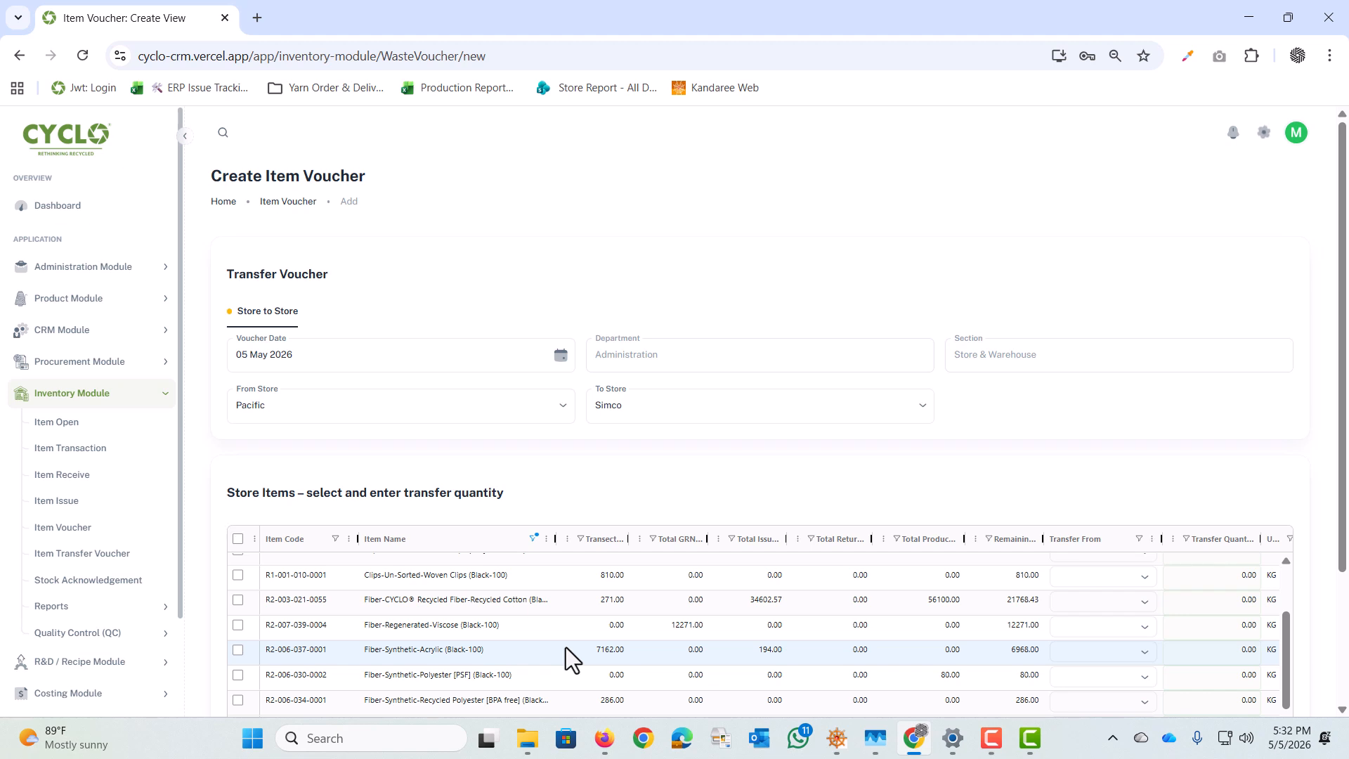
{"action": "scroll", "coordinate": [459, 647], "scroll_direction": "down", "scroll_amount": 1}
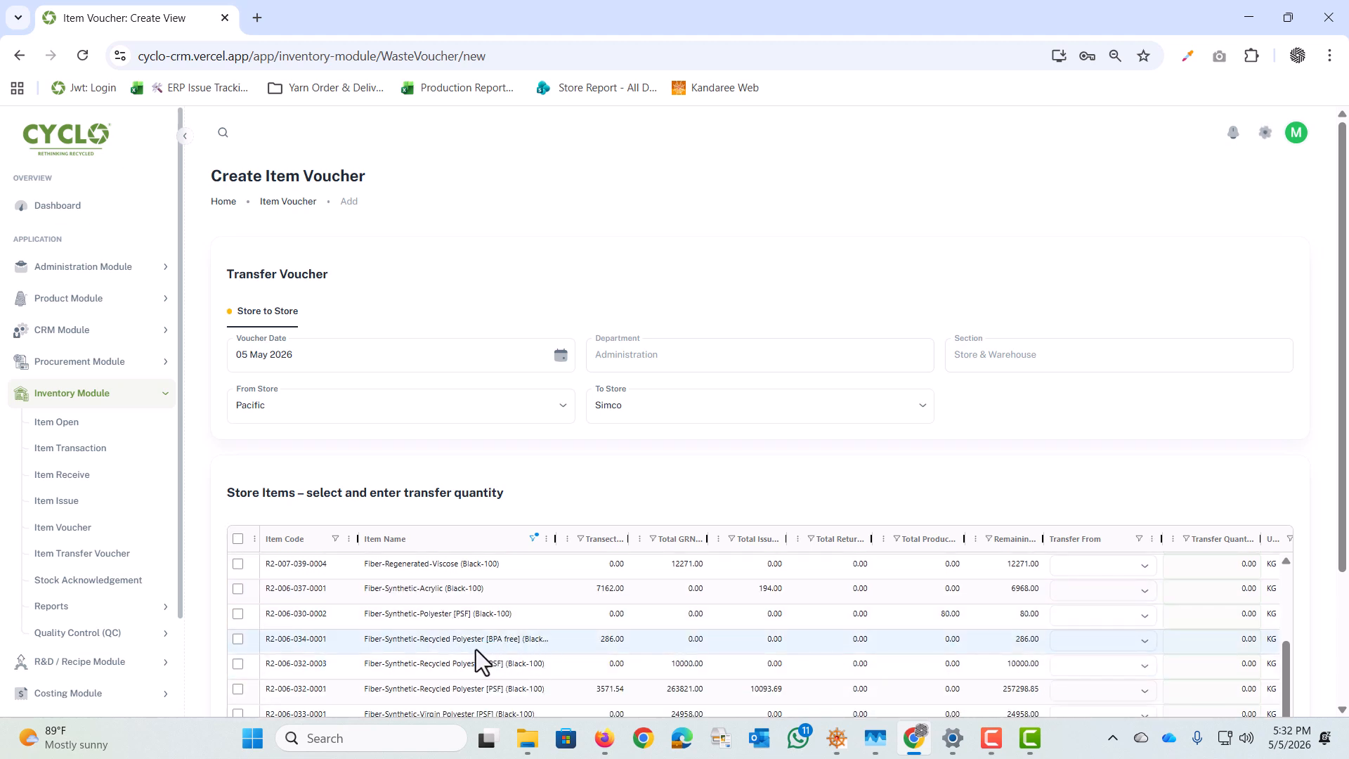
{"action": "left_click", "coordinate": [237, 665]}
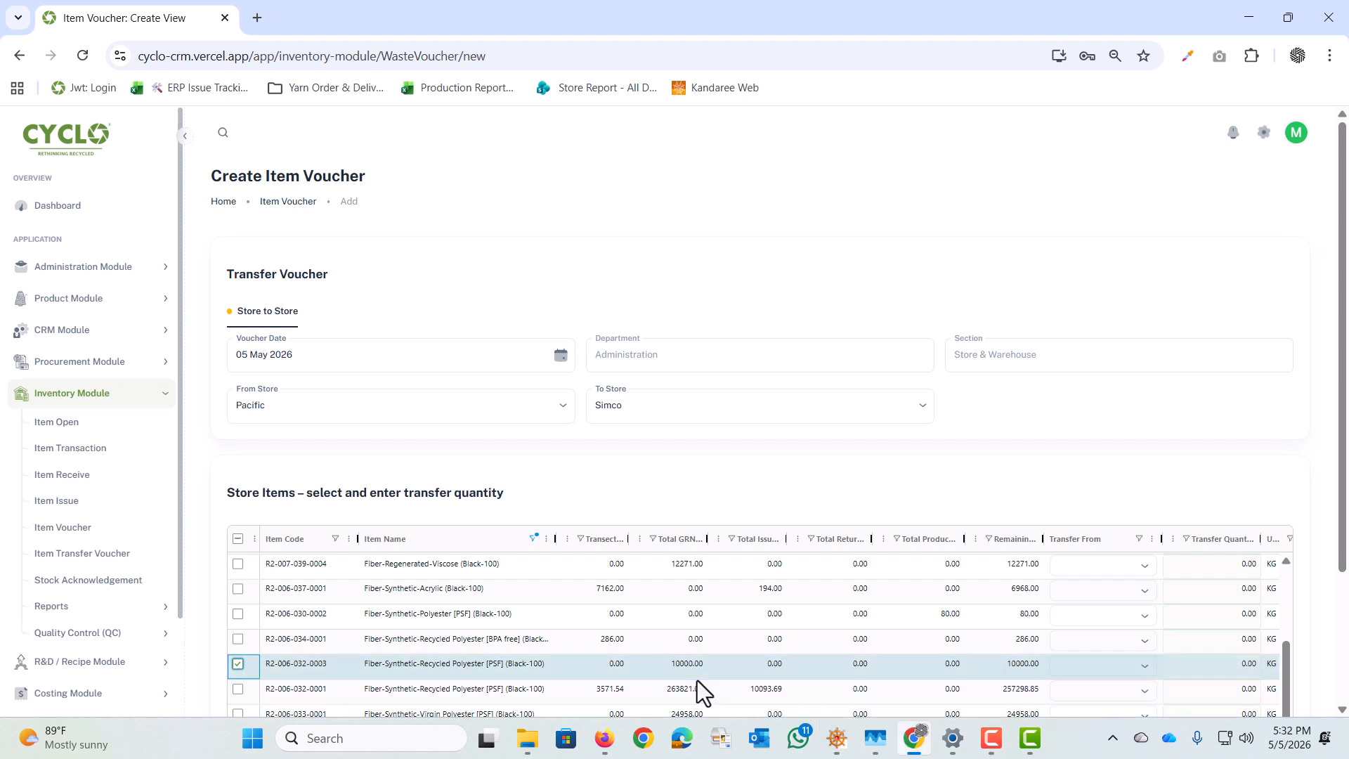
{"action": "left_click", "coordinate": [675, 666]}
{"action": "left_click", "coordinate": [1005, 665]}
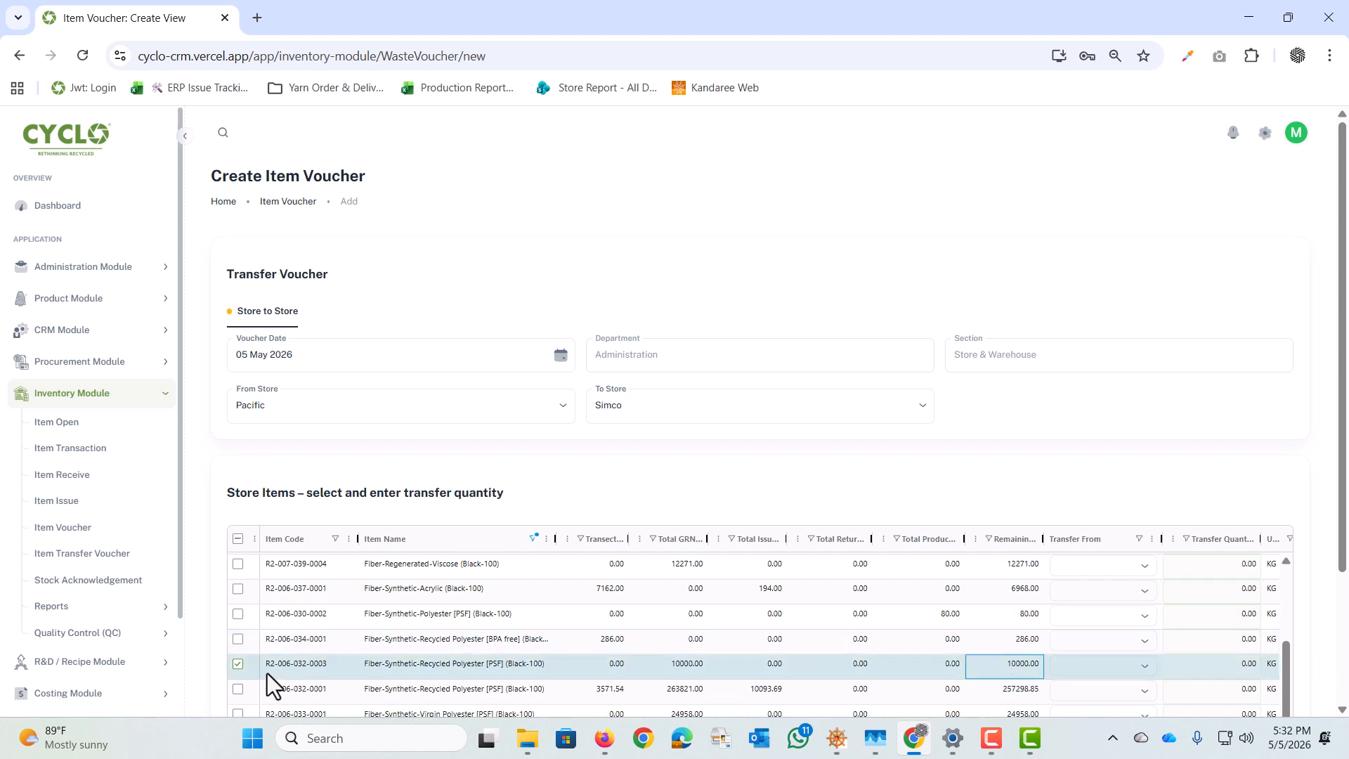
{"action": "left_click", "coordinate": [1102, 689]}
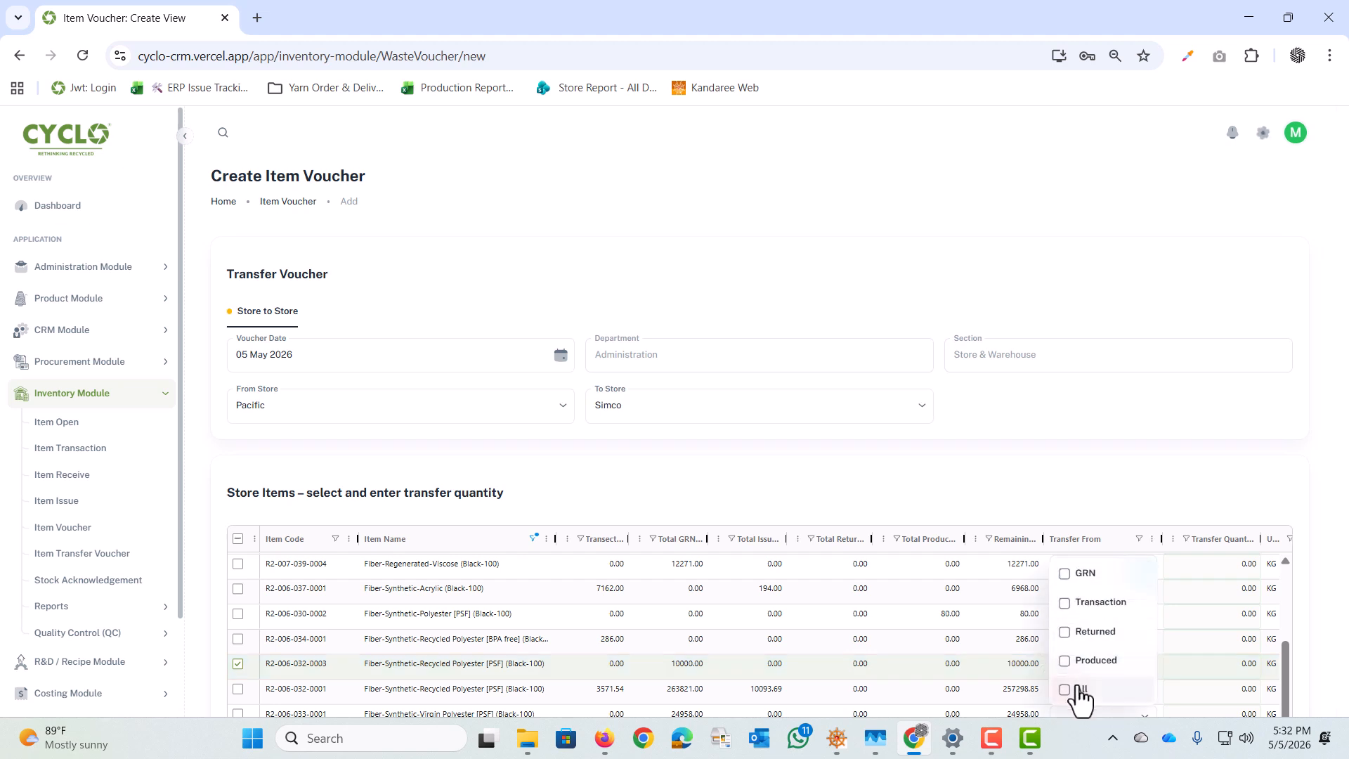
{"action": "left_click", "coordinate": [1079, 692]}
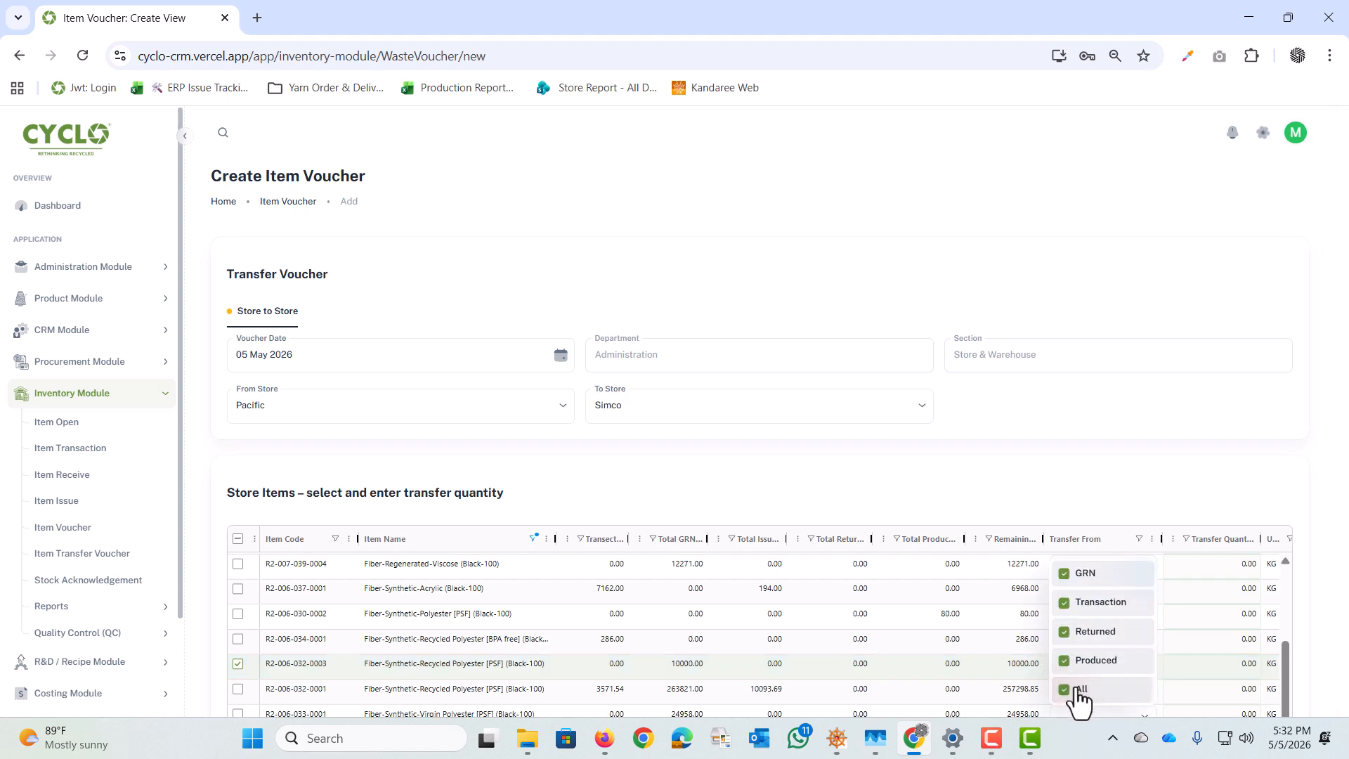
Step: Set the selected polyester item's transfer quantity to 500 KG and save the transfer voucher
{"action": "left_click", "coordinate": [1193, 665]}
{"action": "double_click", "coordinate": [1191, 665]}
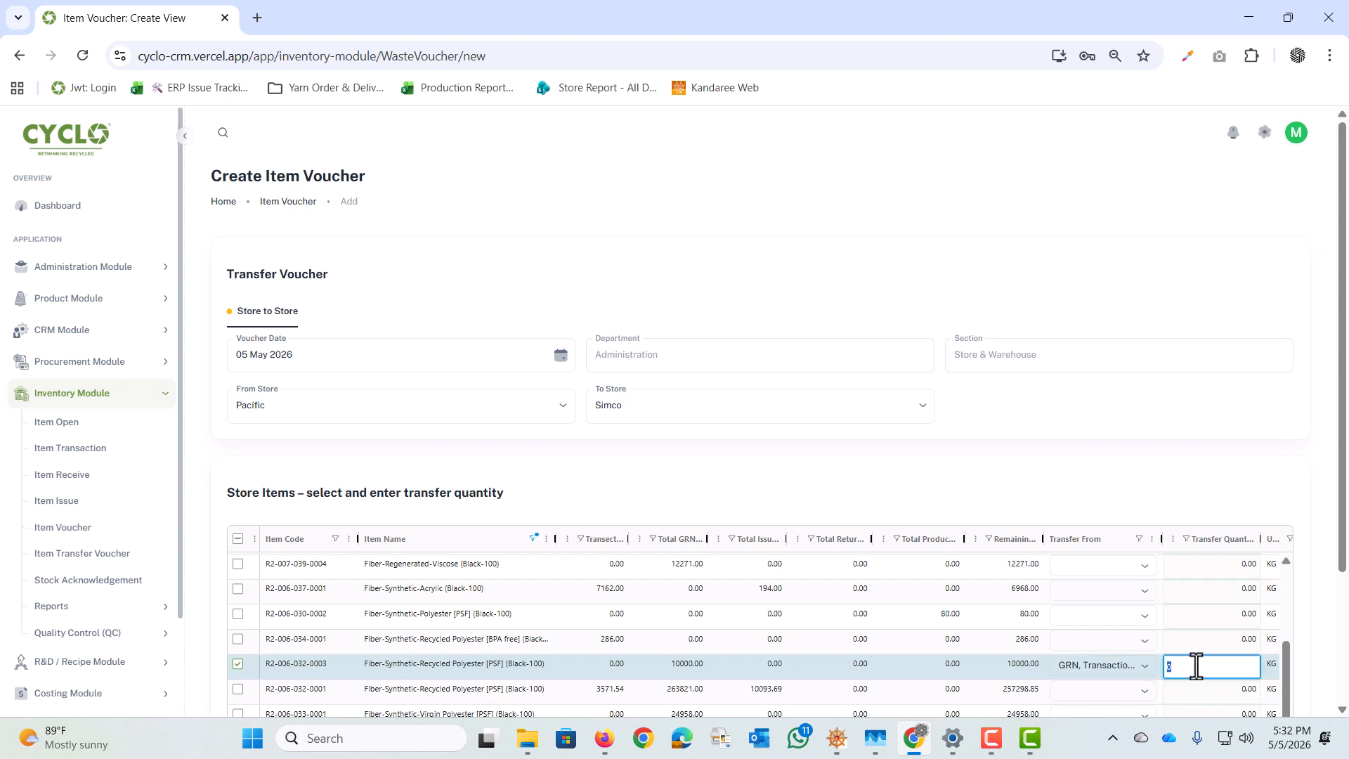
{"action": "type", "text": "500"}
{"action": "key", "text": "Return"}
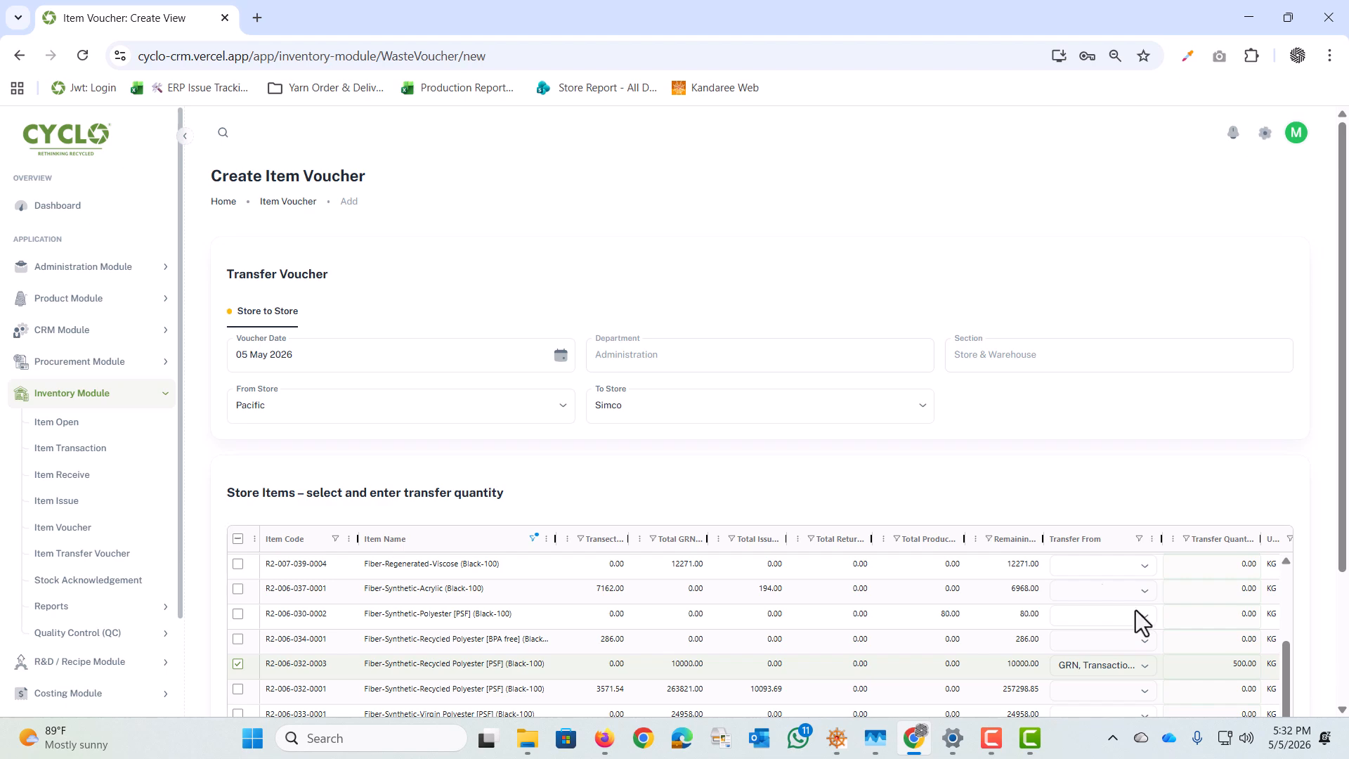
{"action": "scroll", "coordinate": [1098, 587], "scroll_direction": "down", "scroll_amount": 3}
{"action": "left_click", "coordinate": [1200, 677]}
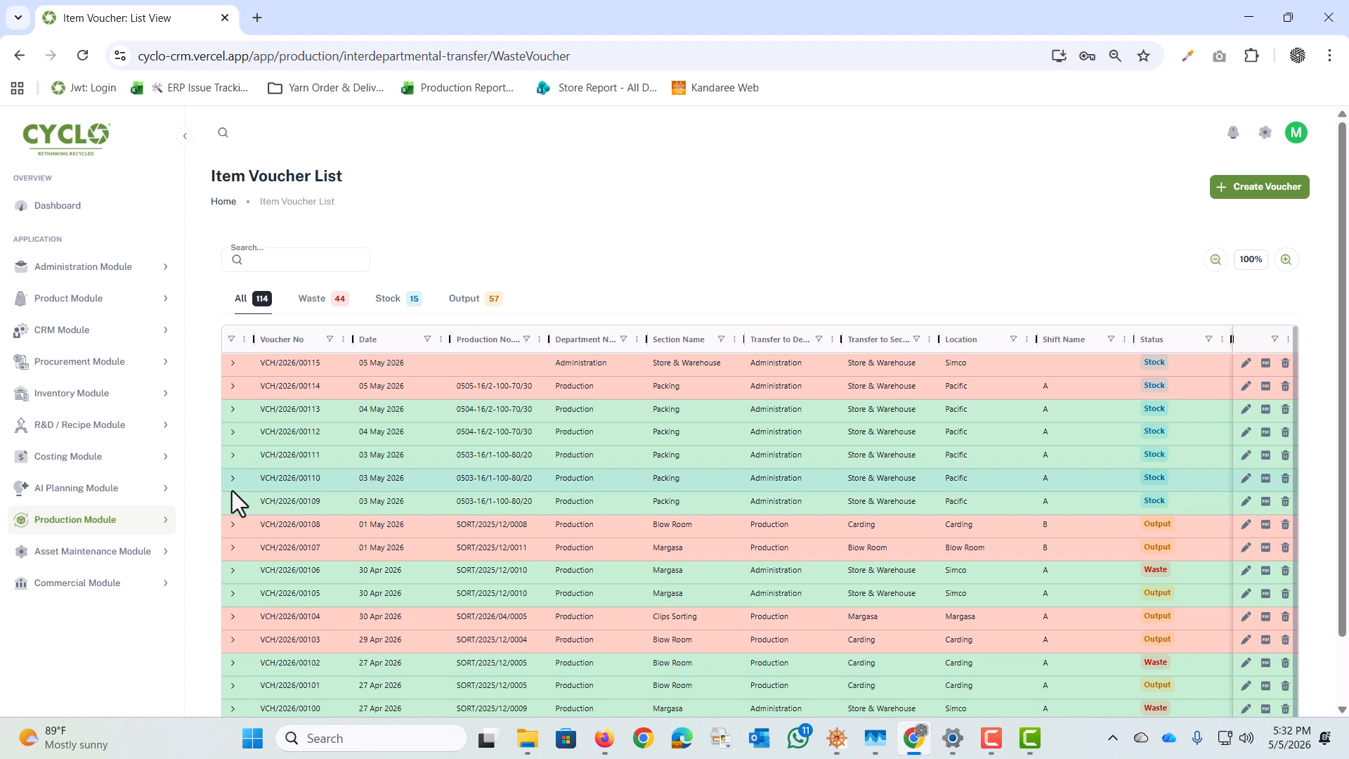
Step: Open the Inventory Module's Item Transfer Voucher list and start a new transfer voucher
{"action": "left_click", "coordinate": [95, 406]}
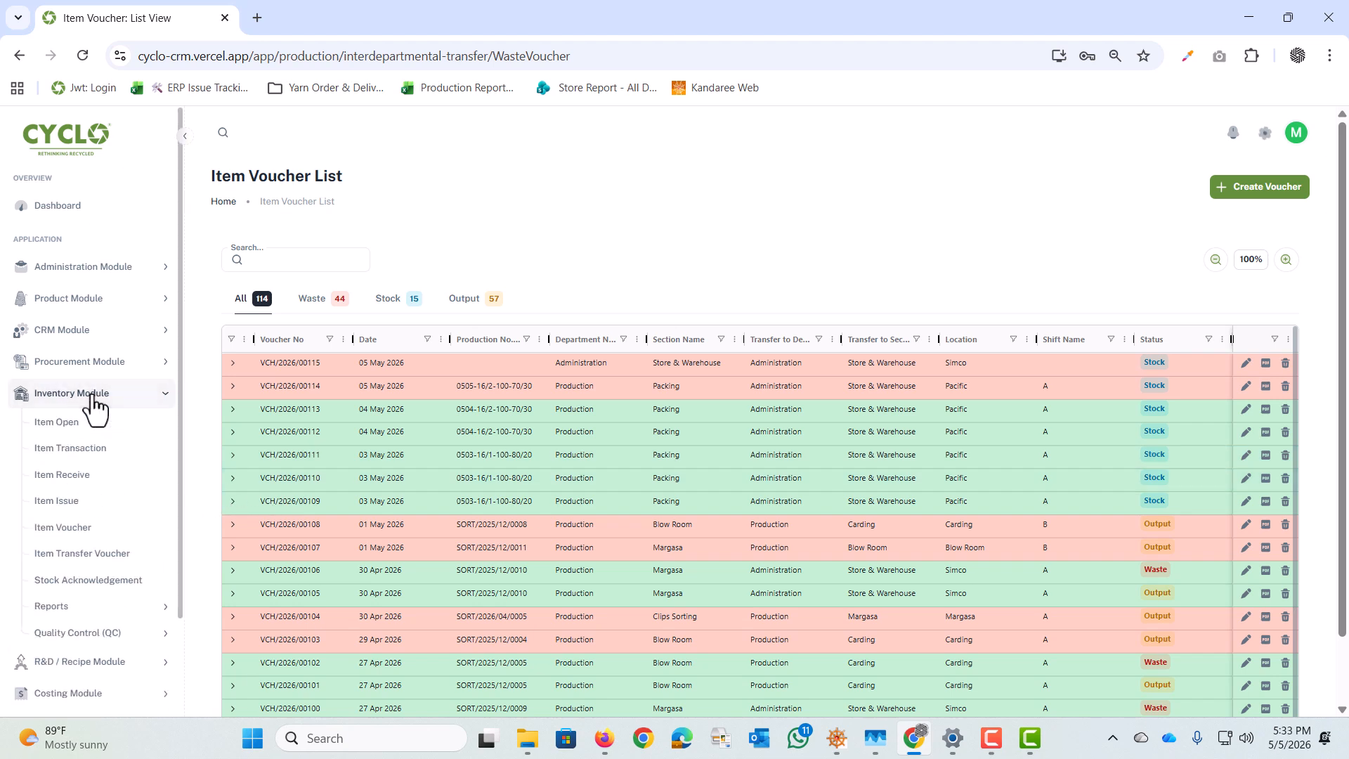
{"action": "left_click", "coordinate": [84, 555]}
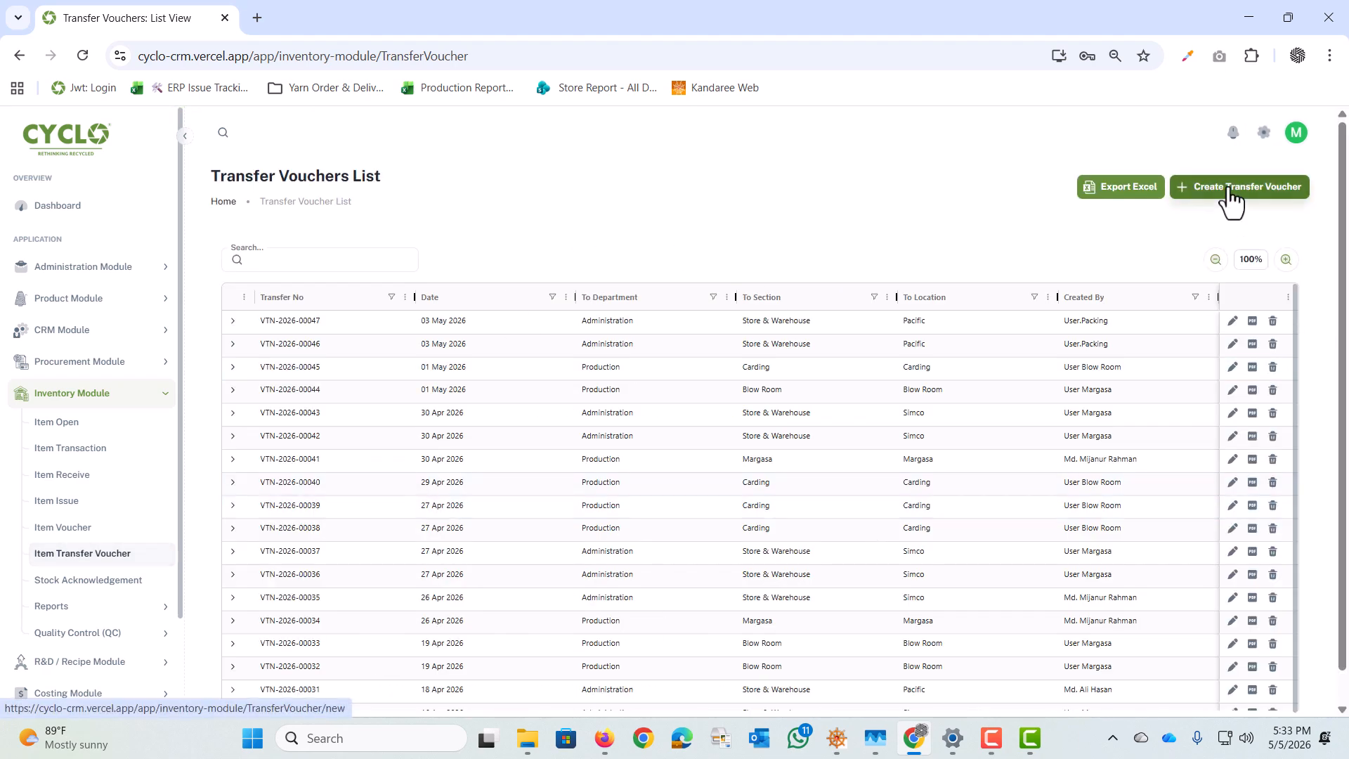
{"action": "left_click", "coordinate": [1278, 192]}
Step: Set the transfer destination to the Administration department, Store & Warehouse section and Simco location
{"action": "left_click", "coordinate": [281, 340]}
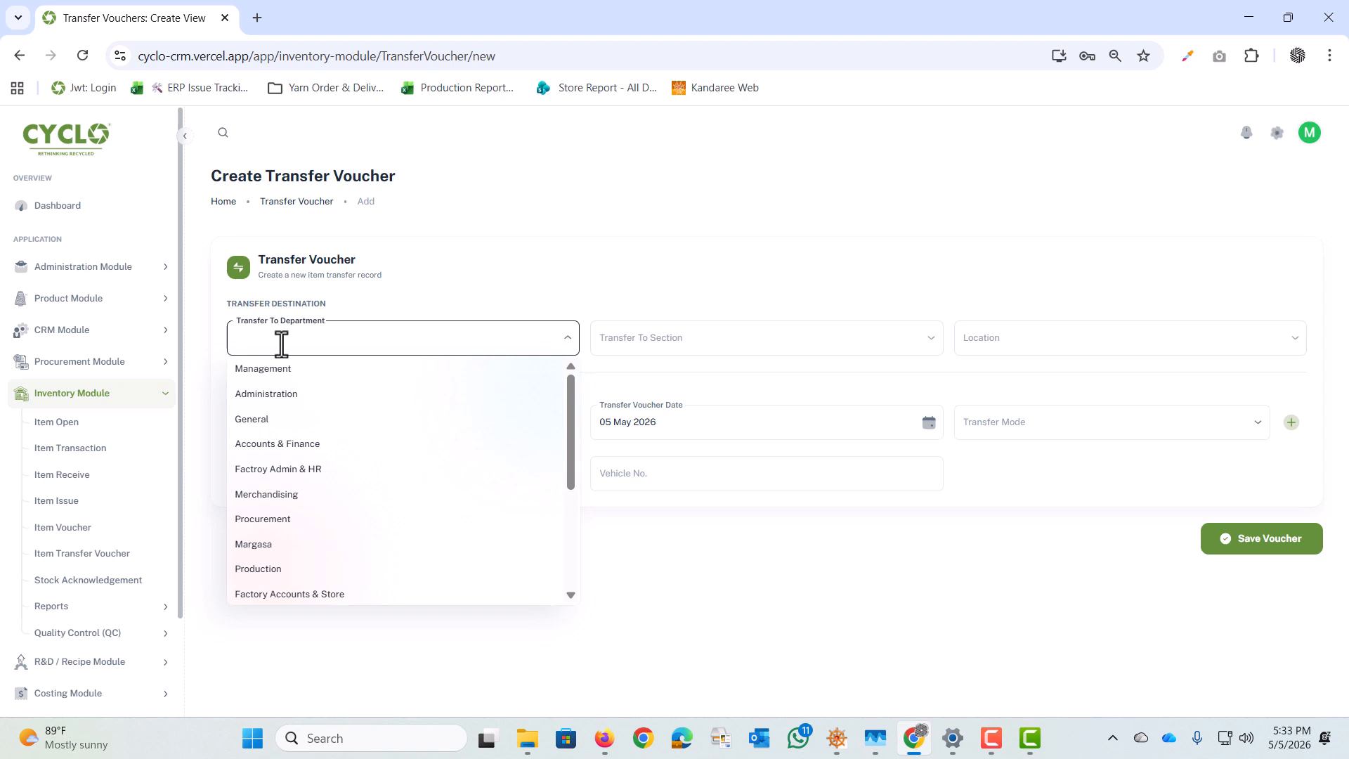
{"action": "left_click", "coordinate": [300, 397]}
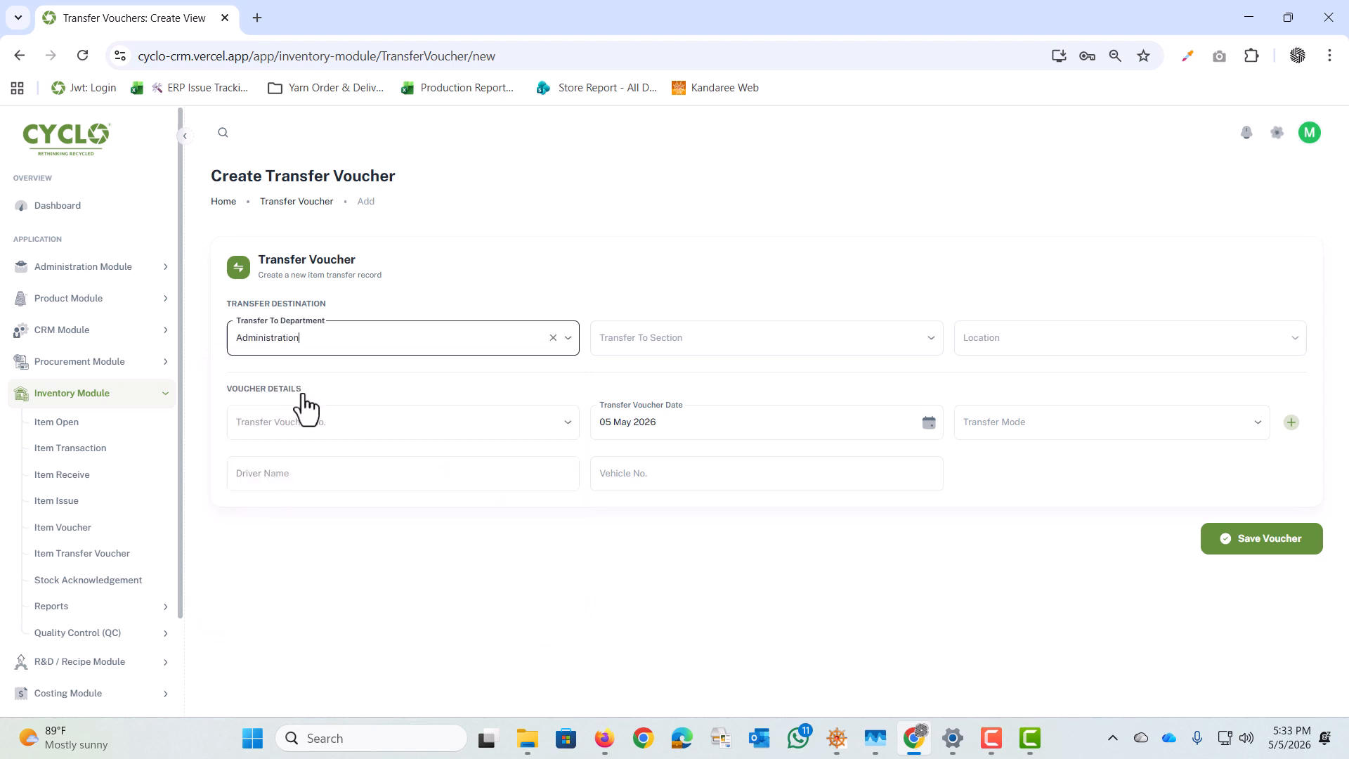
{"action": "left_click", "coordinate": [750, 335]}
{"action": "left_click", "coordinate": [644, 450]}
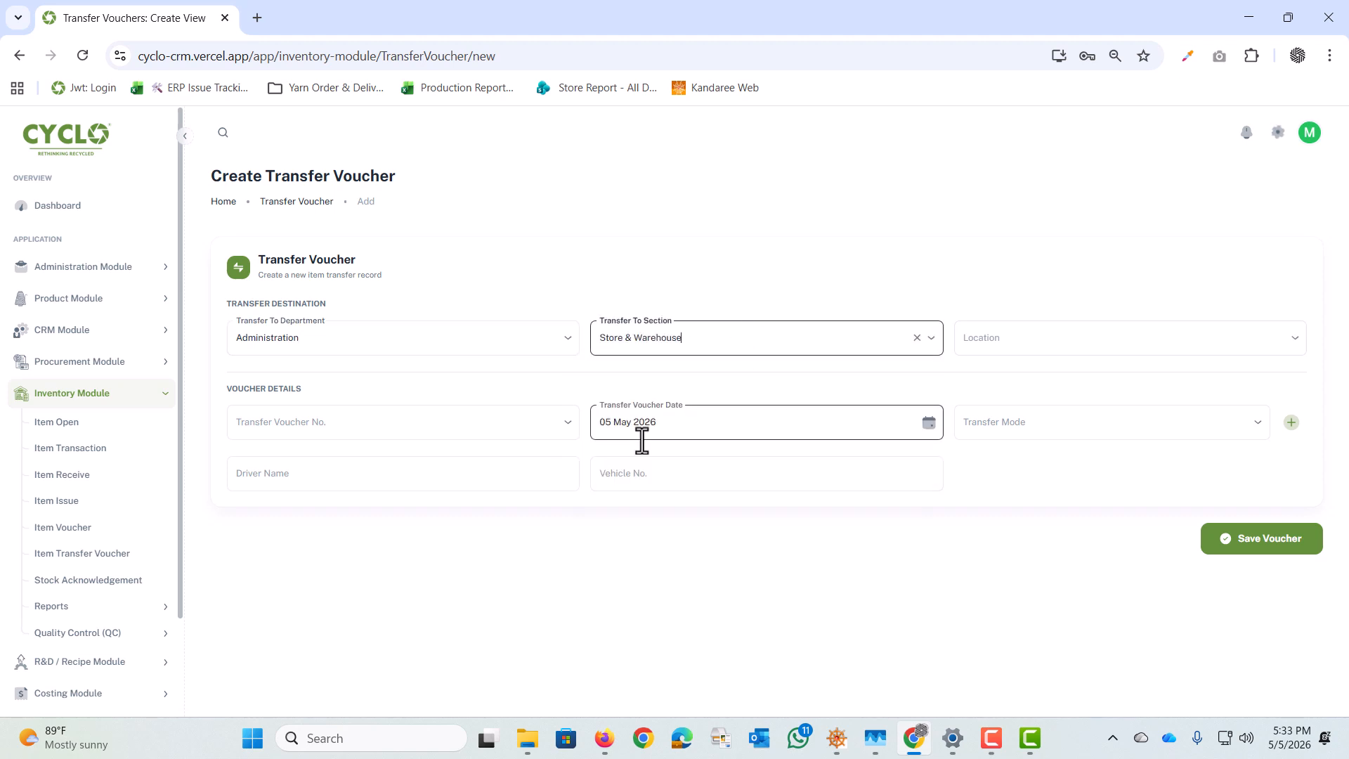
{"action": "left_click", "coordinate": [1067, 337]}
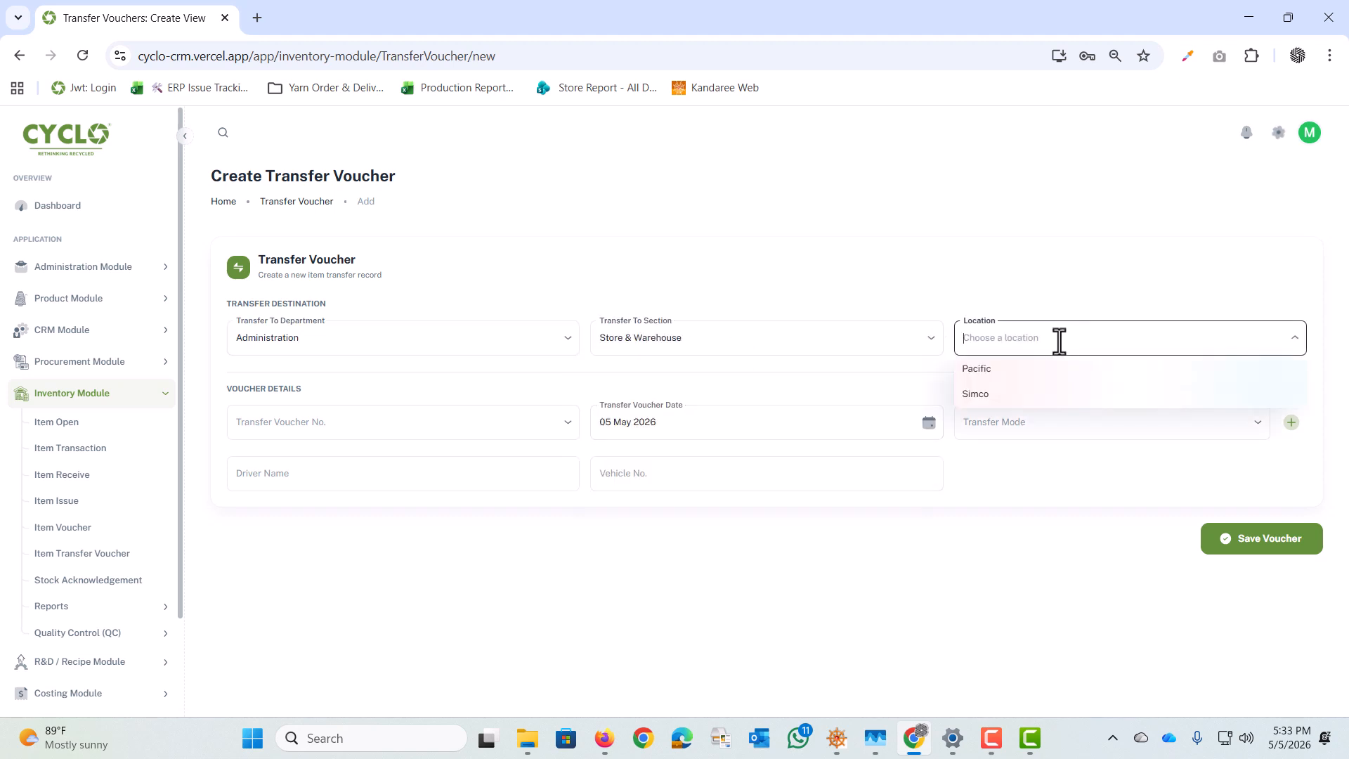
{"action": "left_click", "coordinate": [1001, 394]}
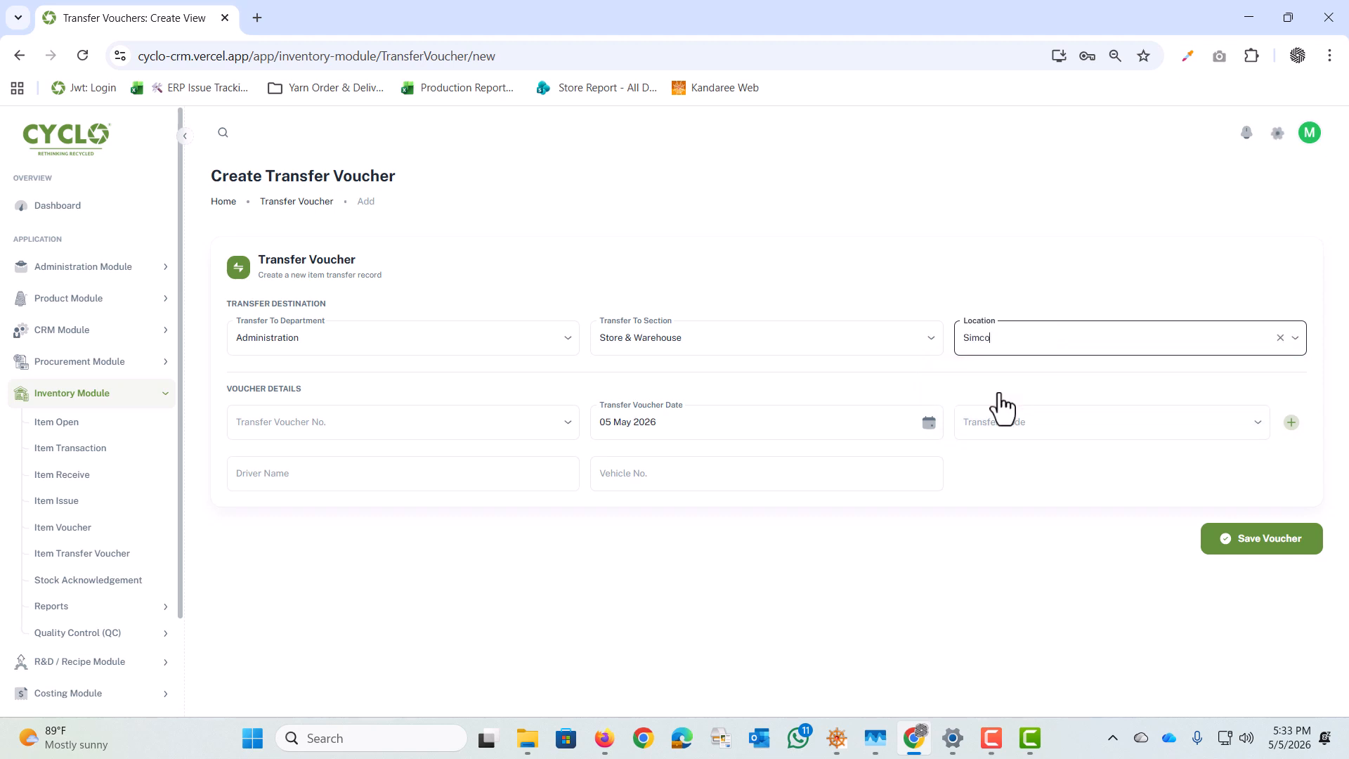
Step: Choose VCH/2026/00115 as the transfer voucher number in the voucher details
{"action": "left_click", "coordinate": [328, 423]}
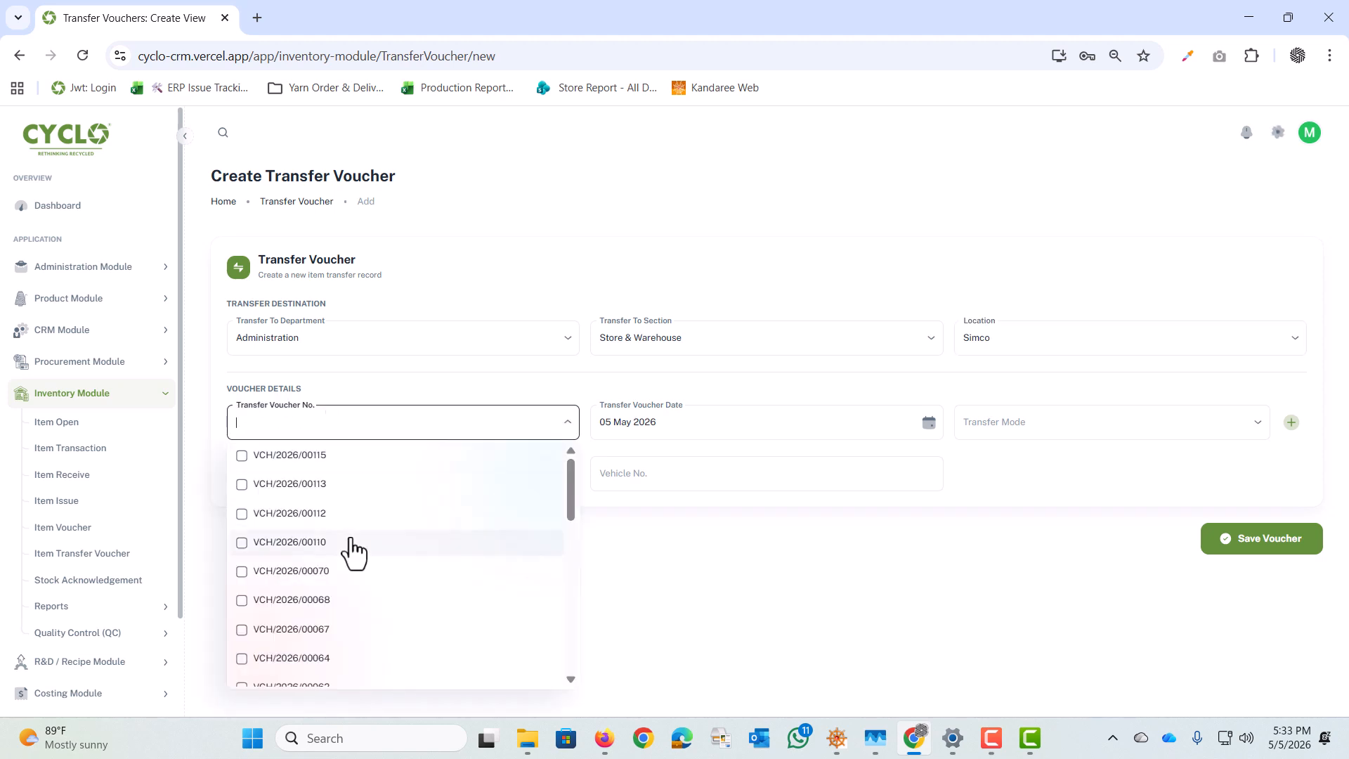
{"action": "scroll", "coordinate": [351, 552], "scroll_direction": "down", "scroll_amount": 10}
{"action": "scroll", "coordinate": [352, 553], "scroll_direction": "up", "scroll_amount": 10}
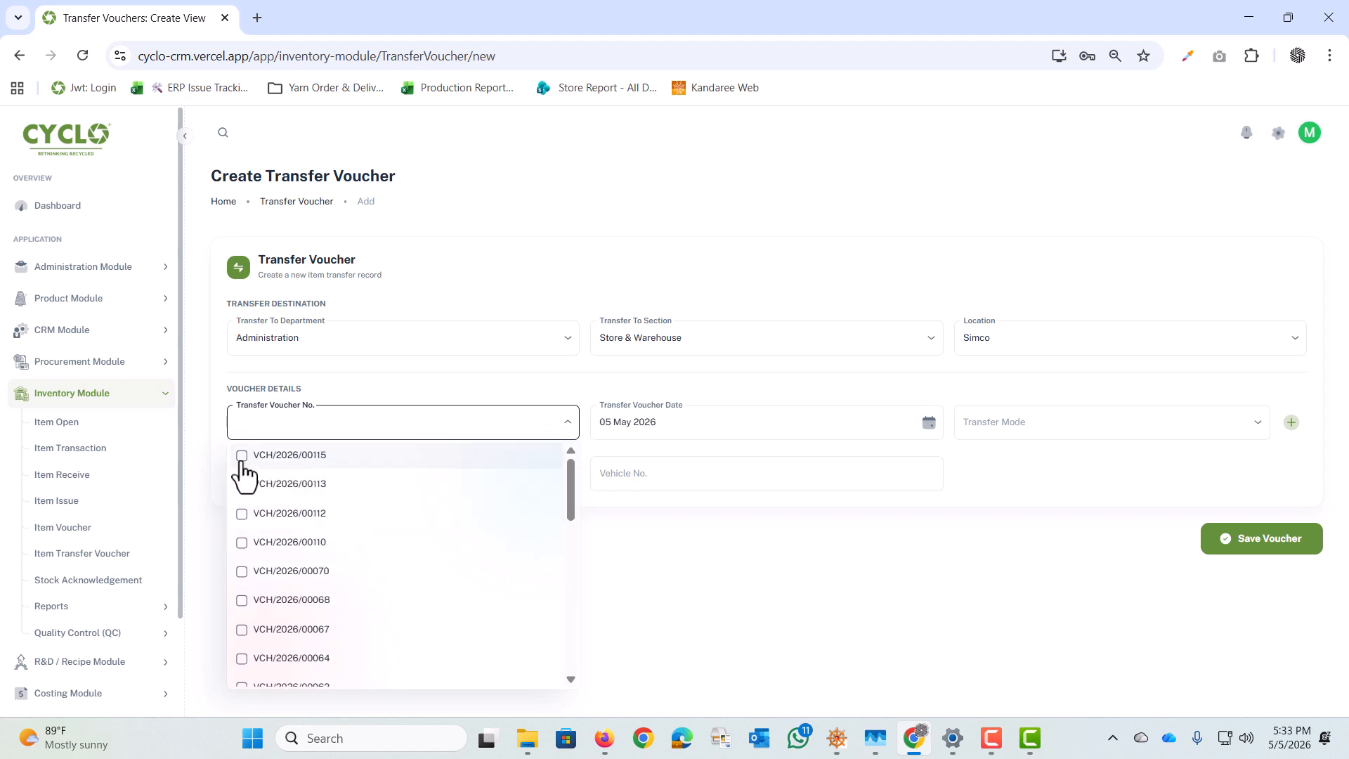
{"action": "left_click", "coordinate": [243, 455]}
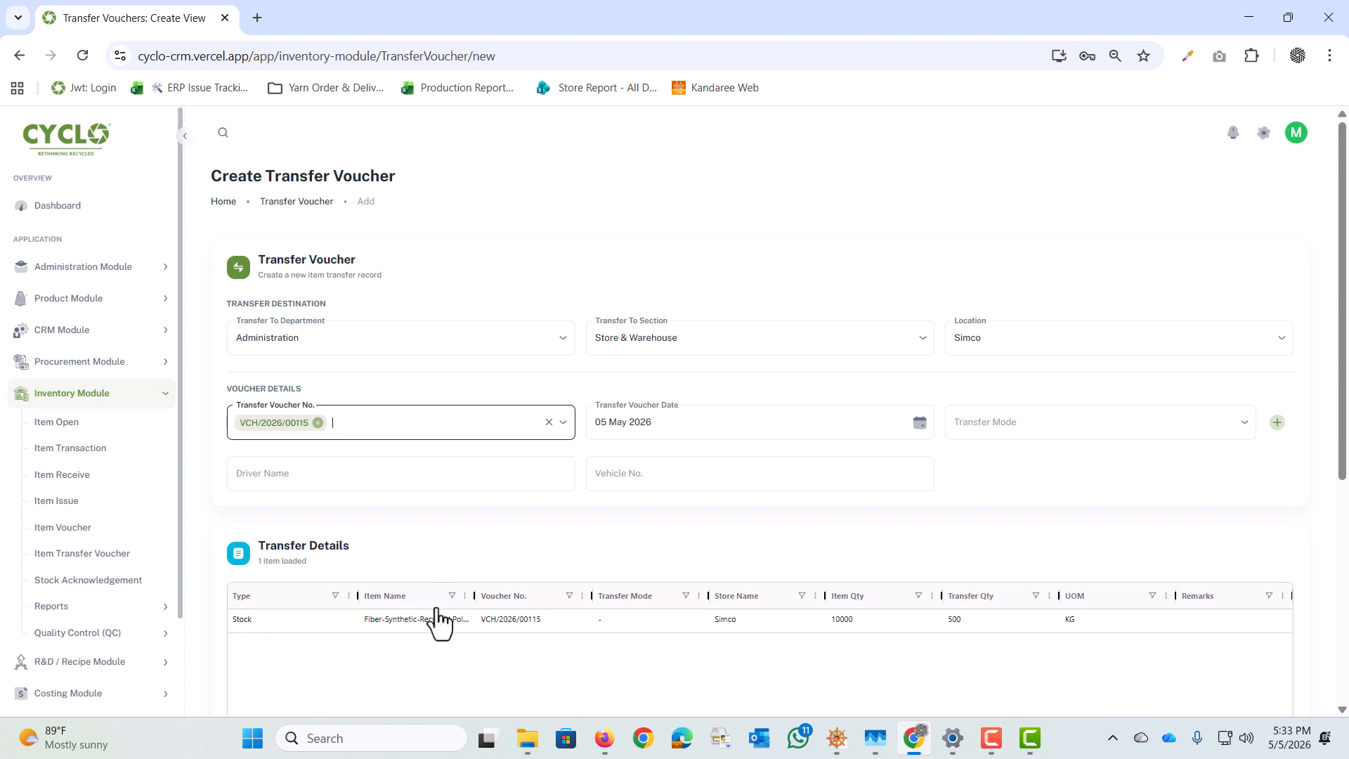
Step: Widen the Item Name column in the transfer details and review the item's name, item quantity and transfer quantity
{"action": "left_click_drag", "start_coordinate": [475, 596], "coordinate": [599, 596]}
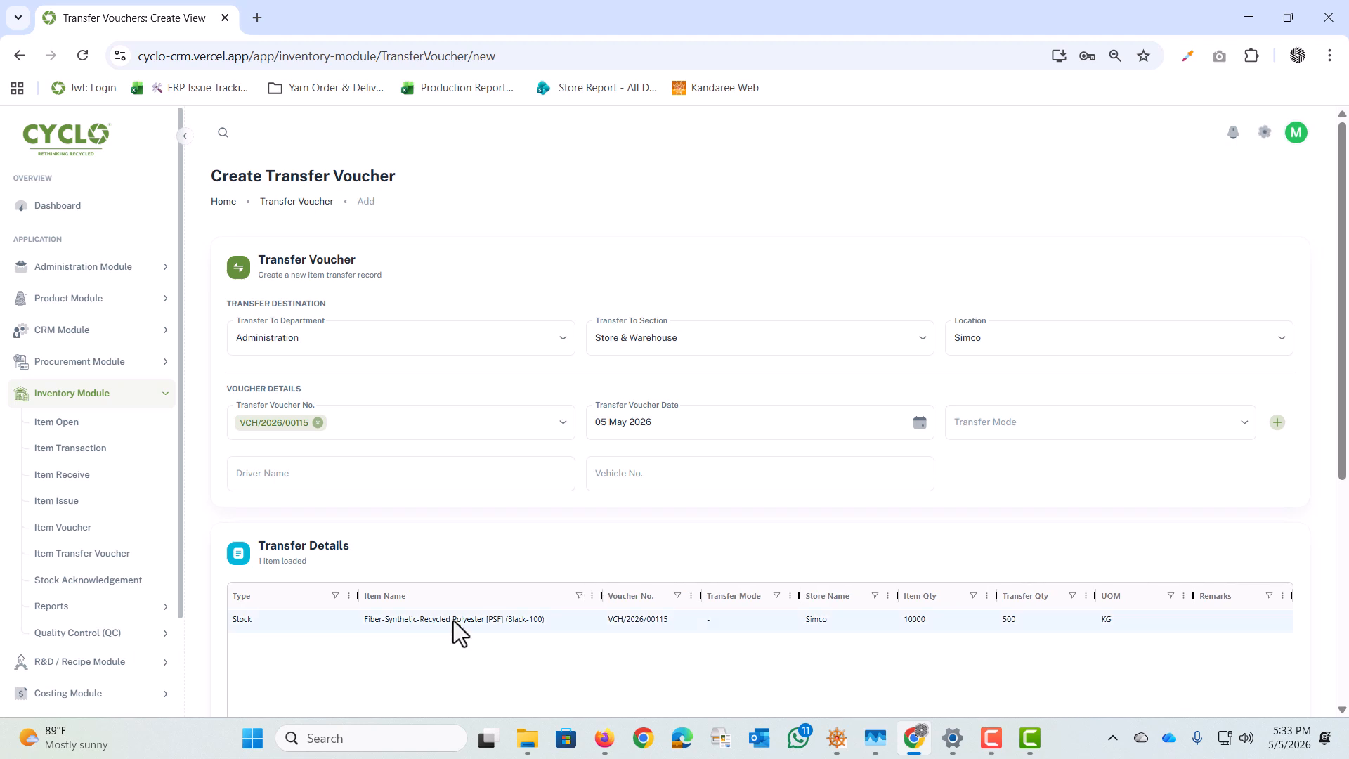
{"action": "left_click", "coordinate": [916, 623]}
{"action": "left_click", "coordinate": [1039, 626]}
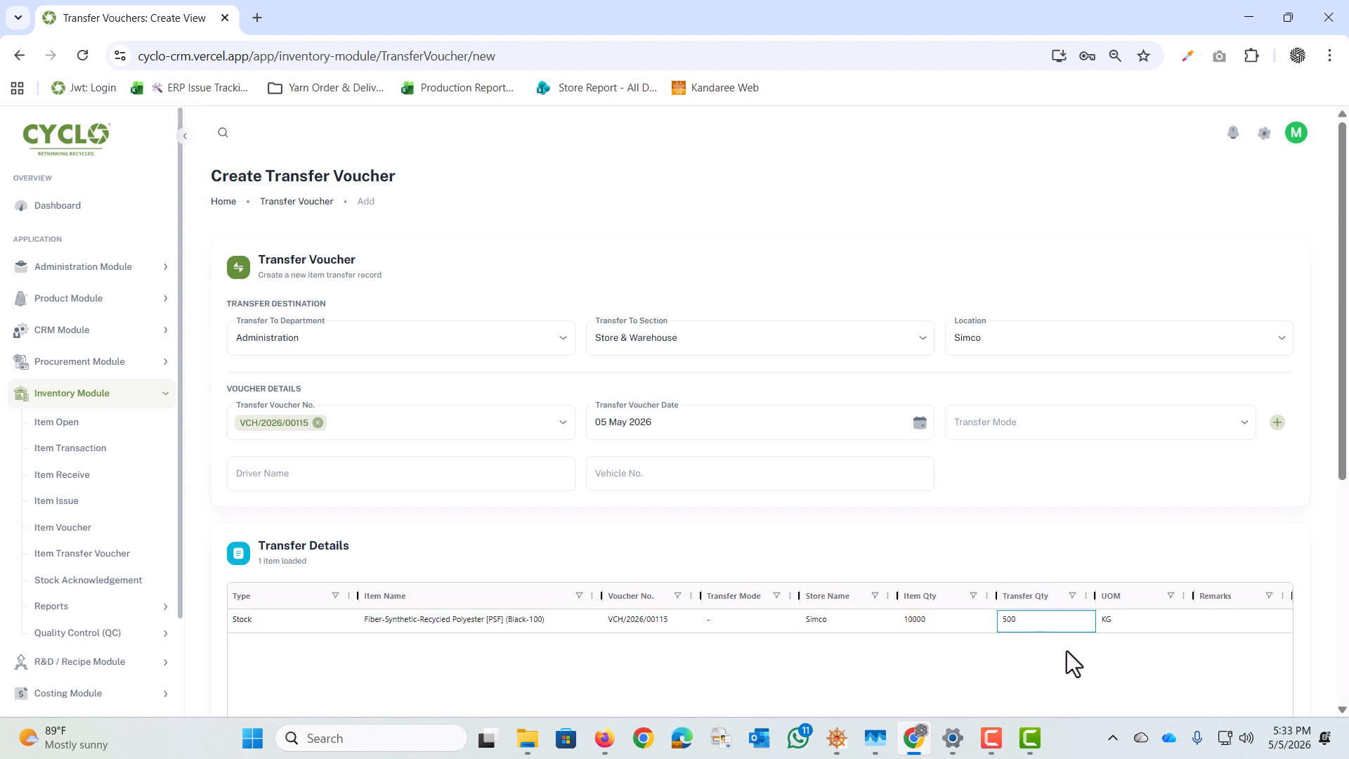
{"action": "scroll", "coordinate": [1106, 647], "scroll_direction": "down", "scroll_amount": 1}
{"action": "scroll", "coordinate": [1106, 647], "scroll_direction": "up", "scroll_amount": 1}
{"action": "scroll", "coordinate": [1054, 551], "scroll_direction": "down", "scroll_amount": 2}
{"action": "scroll", "coordinate": [1054, 550], "scroll_direction": "up", "scroll_amount": 2}
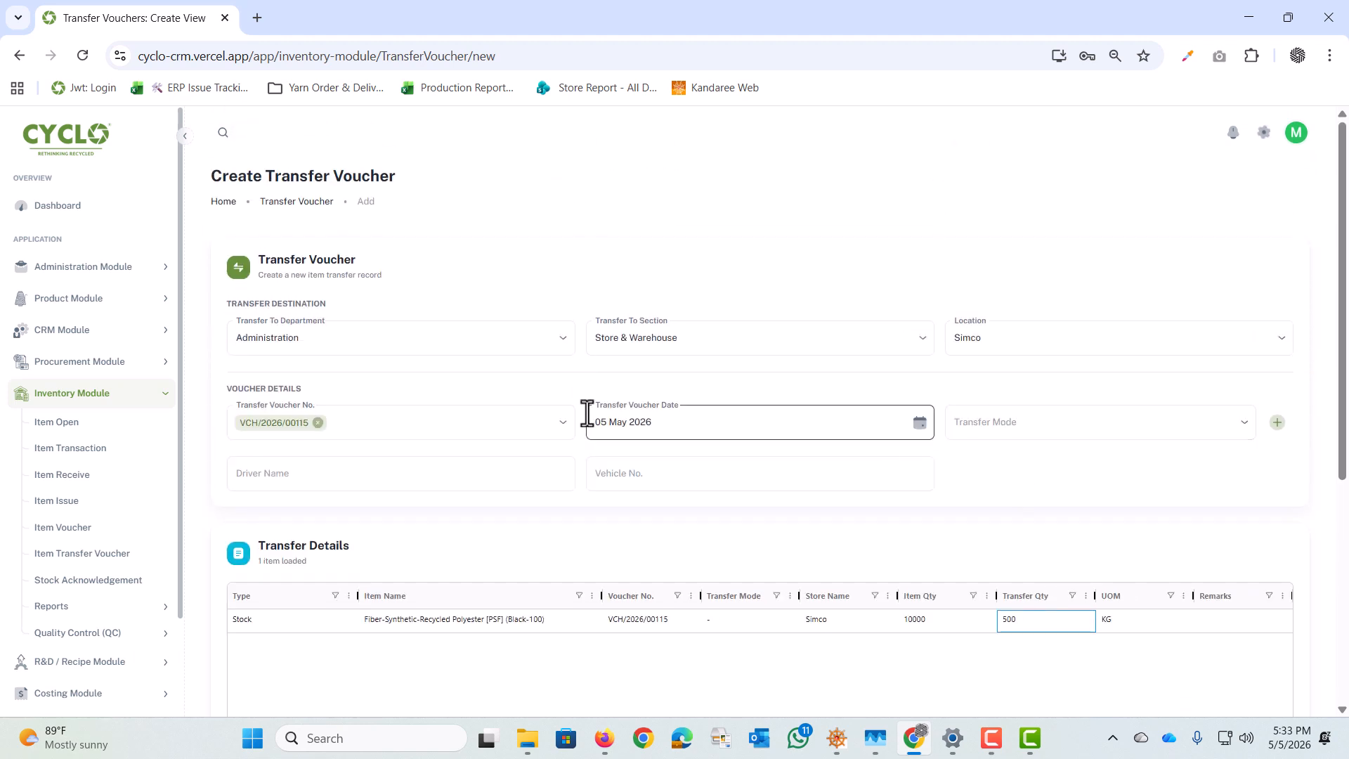
Step: Set the transfer mode to Trolly, enter Test as driver name and vehicle number, and save the transfer voucher
{"action": "left_click", "coordinate": [1019, 430]}
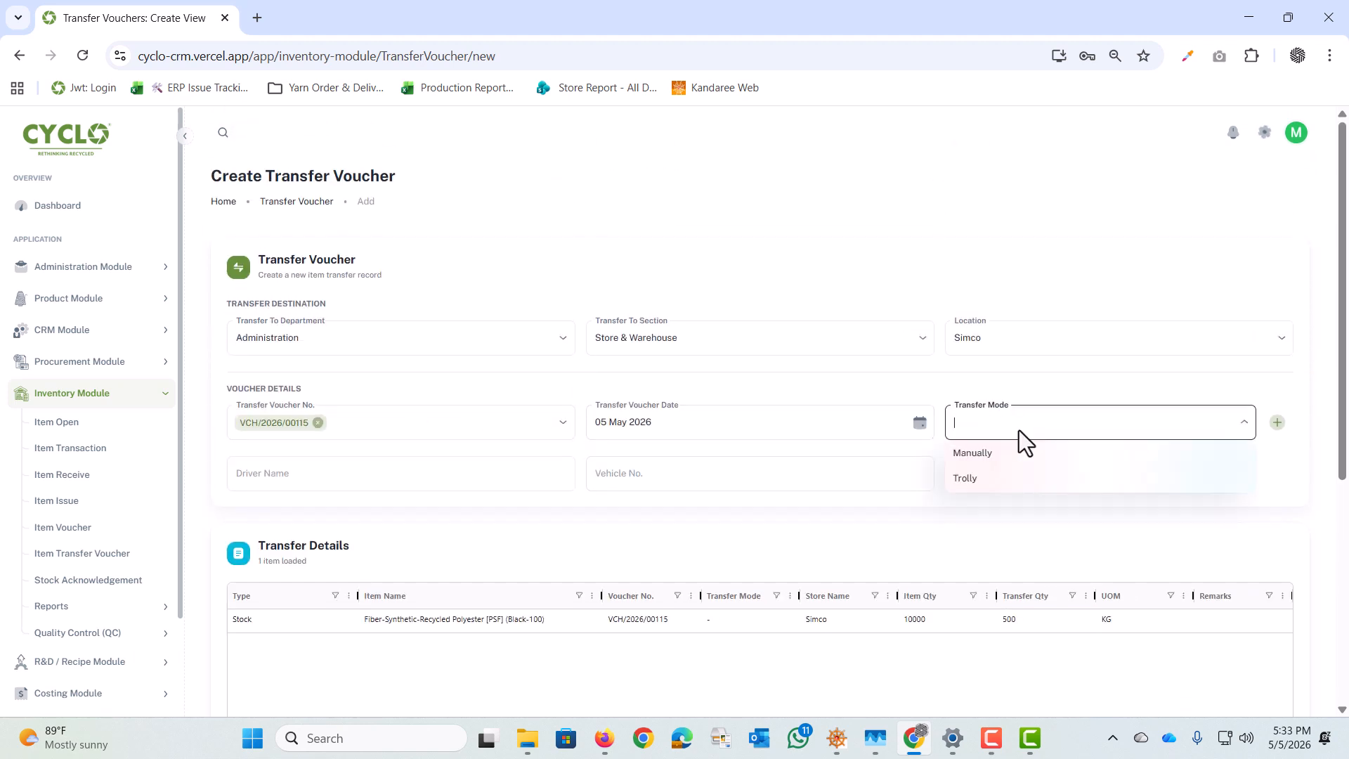
{"action": "left_click", "coordinate": [984, 480]}
{"action": "left_click", "coordinate": [307, 462]}
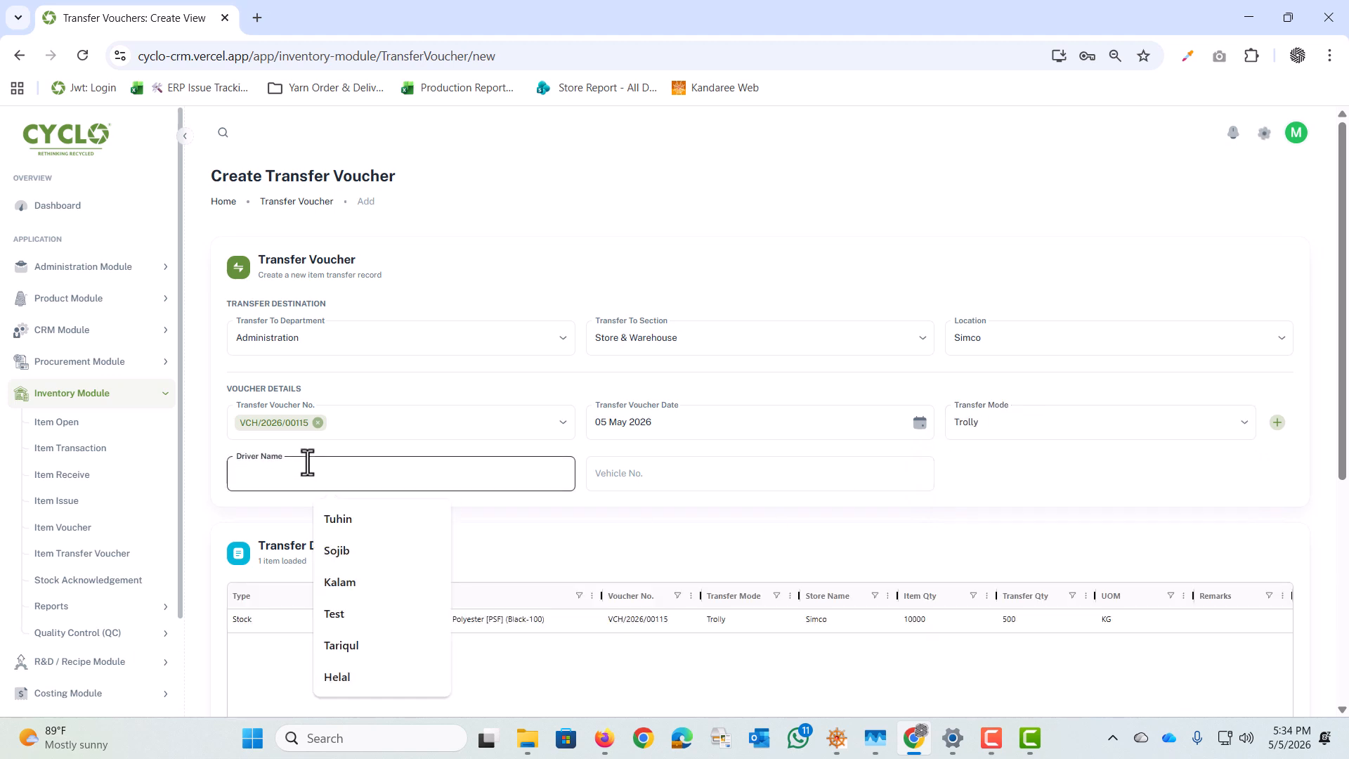
{"action": "left_click", "coordinate": [344, 618]}
{"action": "left_click", "coordinate": [620, 469]}
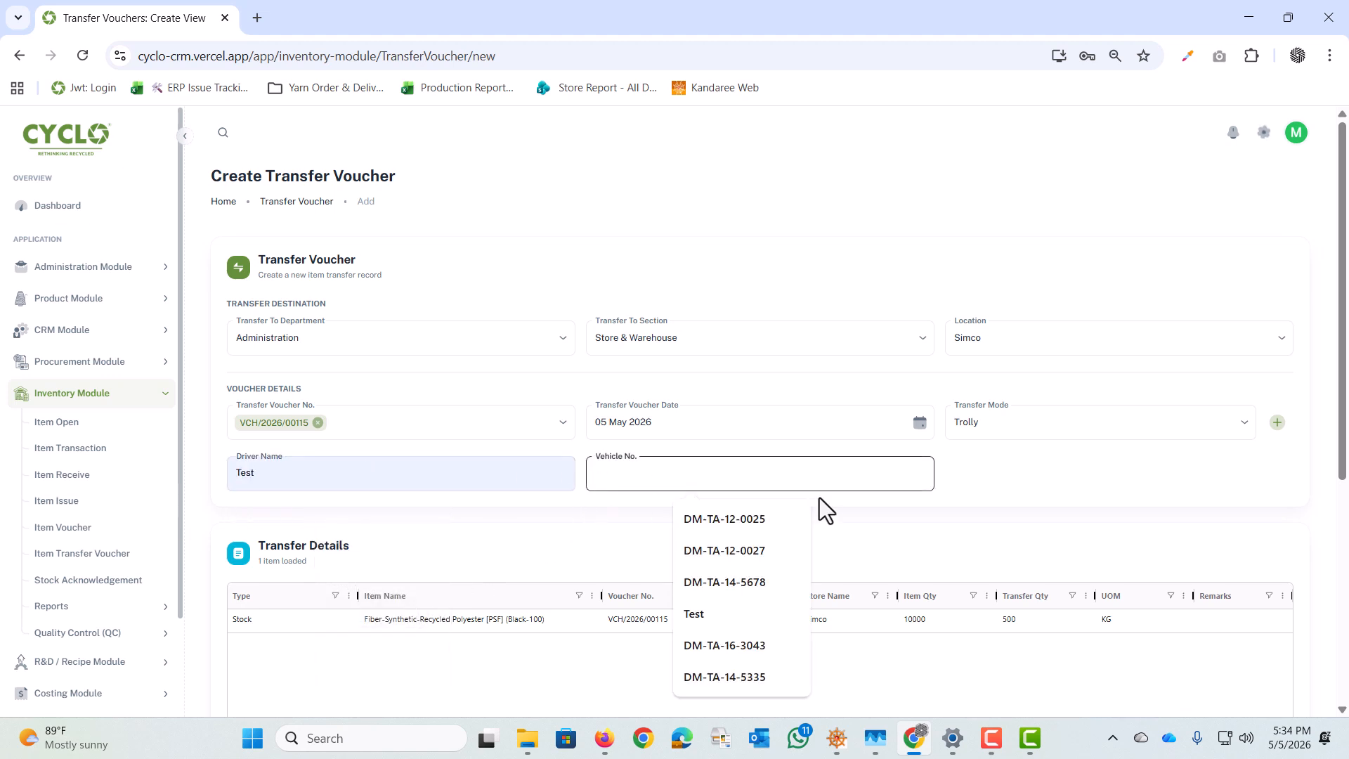
{"action": "scroll", "coordinate": [1179, 530], "scroll_direction": "down", "scroll_amount": 5}
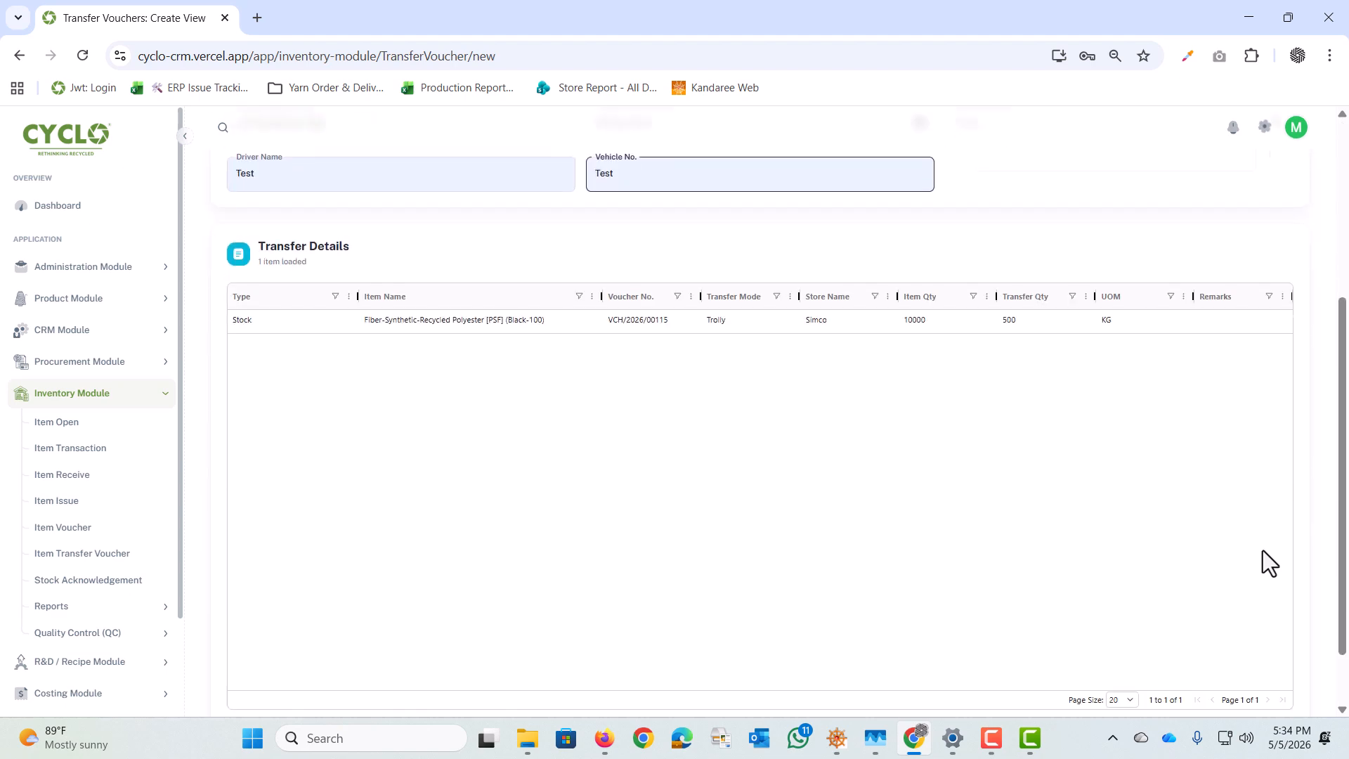
{"action": "scroll", "coordinate": [1011, 322], "scroll_direction": "up", "scroll_amount": 2}
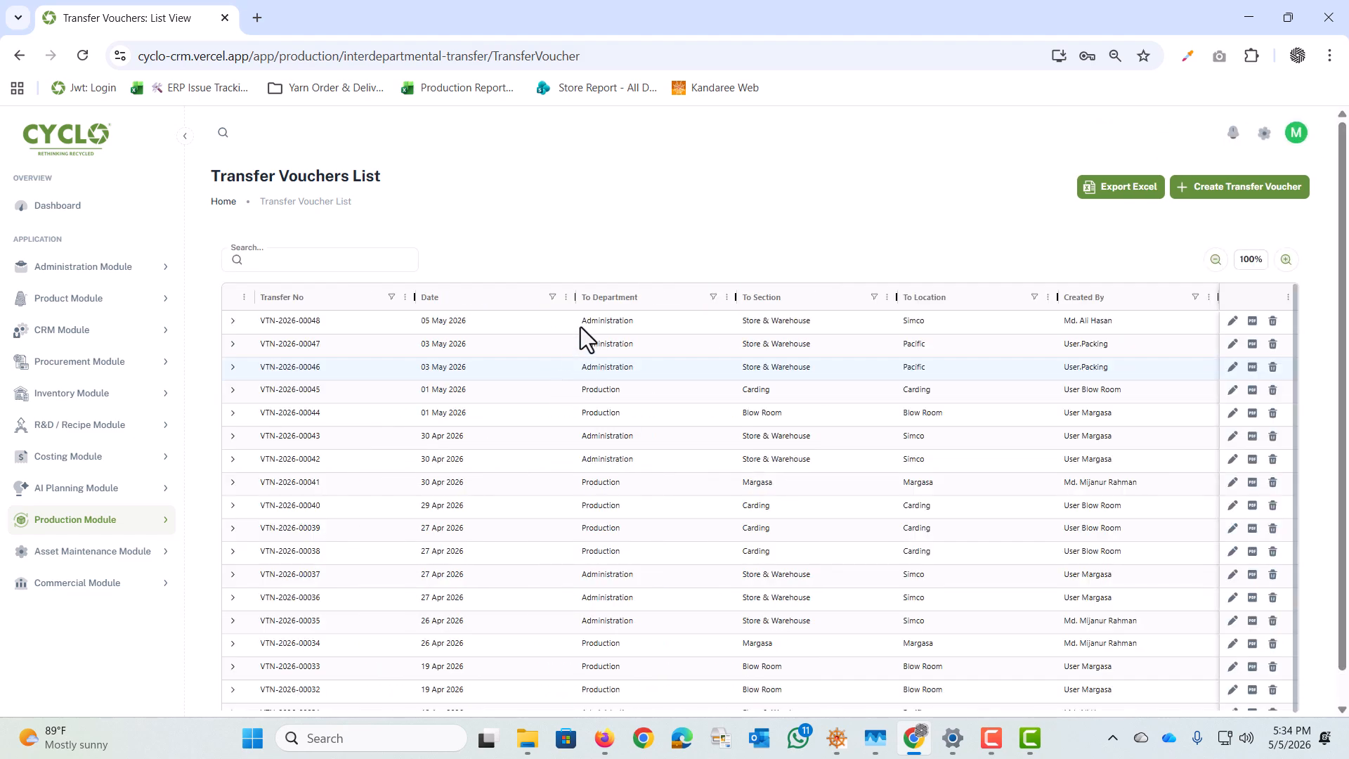
Step: Open the PDF report of transfer voucher VTN-2026-00048 and review its voucher information, destination and transfer details
{"action": "left_click", "coordinate": [1252, 320]}
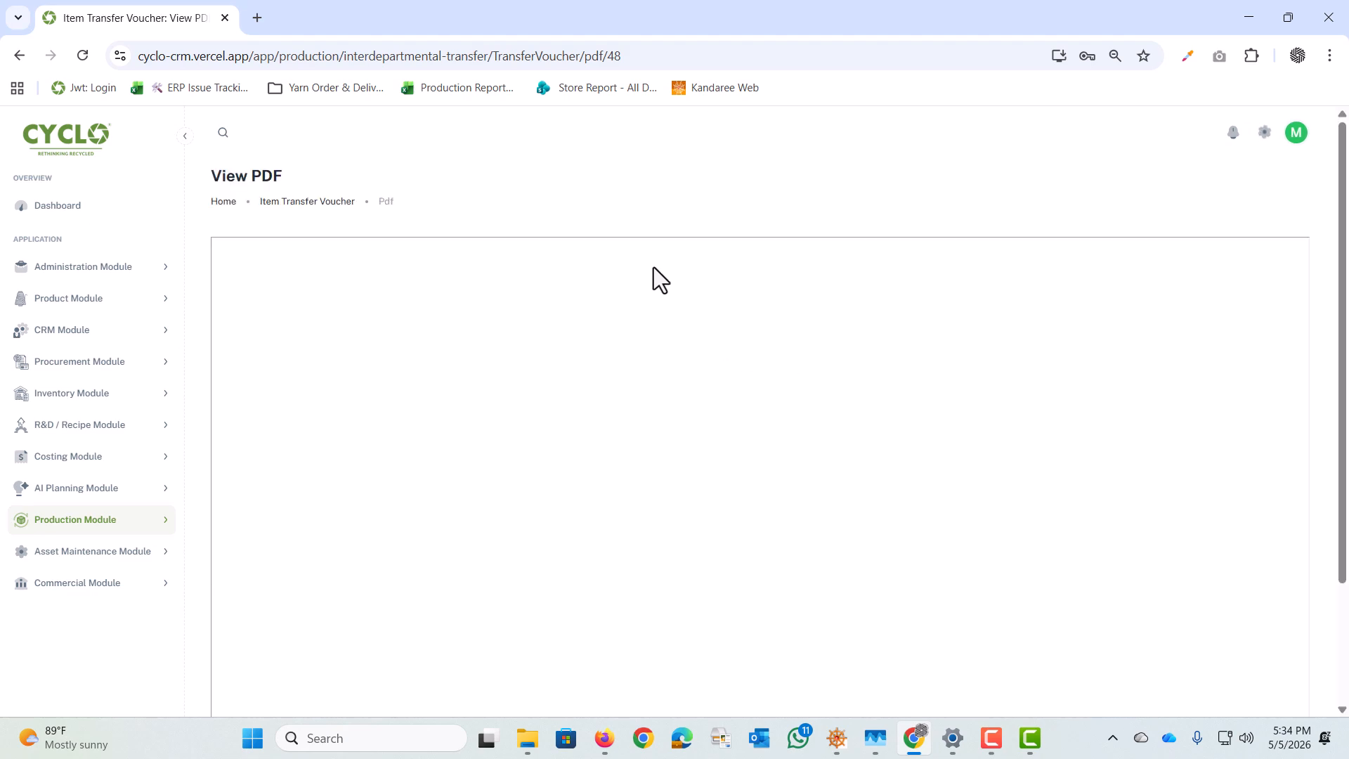
{"action": "scroll", "coordinate": [878, 518], "scroll_direction": "down", "scroll_amount": 4}
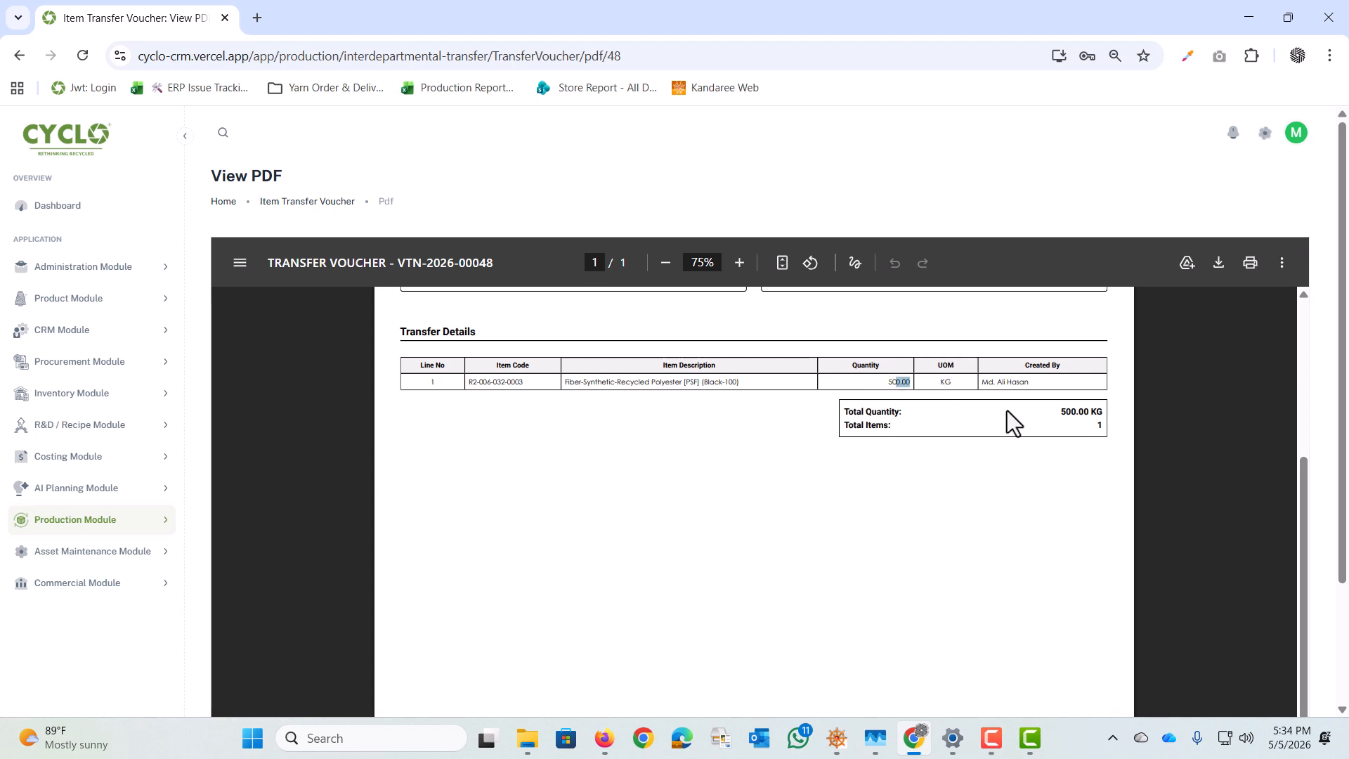
{"action": "scroll", "coordinate": [1011, 421], "scroll_direction": "up", "scroll_amount": 3}
{"action": "left_click_drag", "start_coordinate": [1020, 557], "coordinate": [931, 541]}
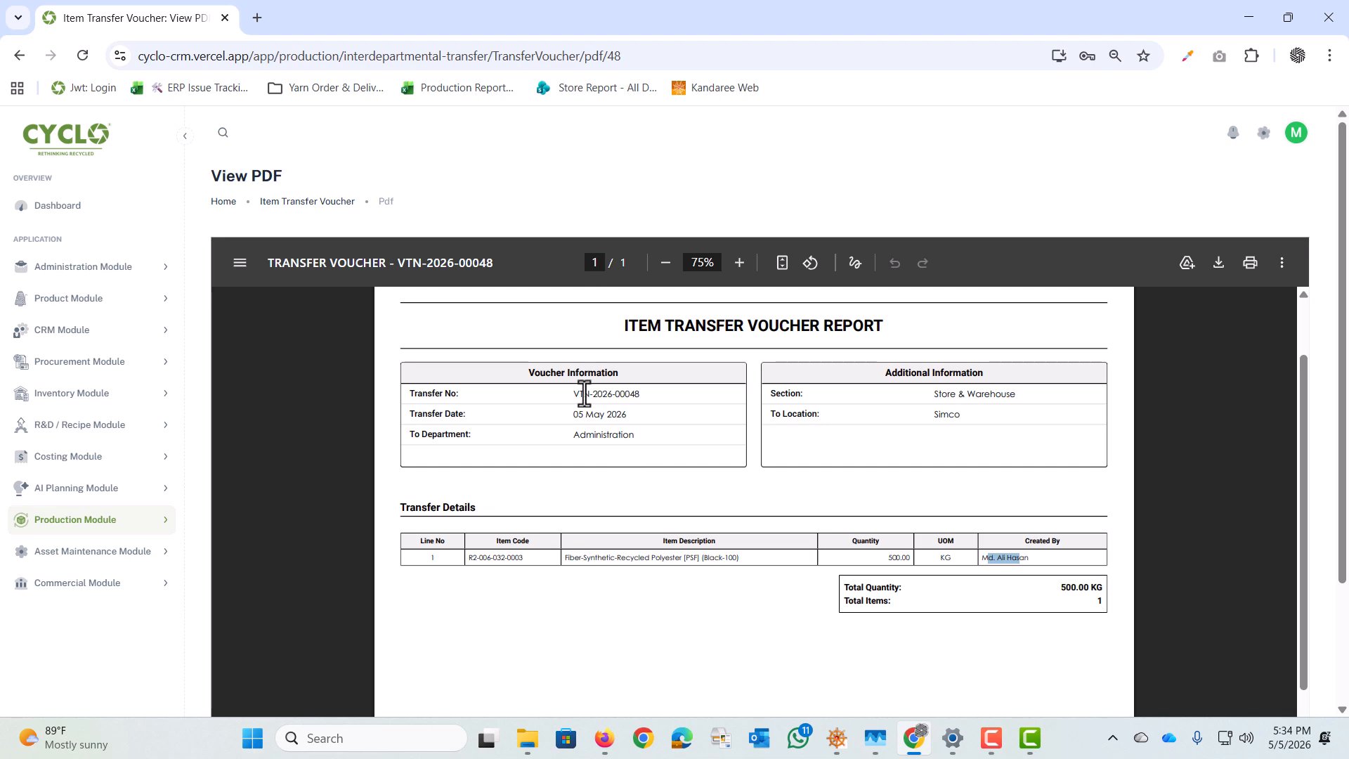
{"action": "left_click_drag", "start_coordinate": [583, 393], "coordinate": [629, 393]}
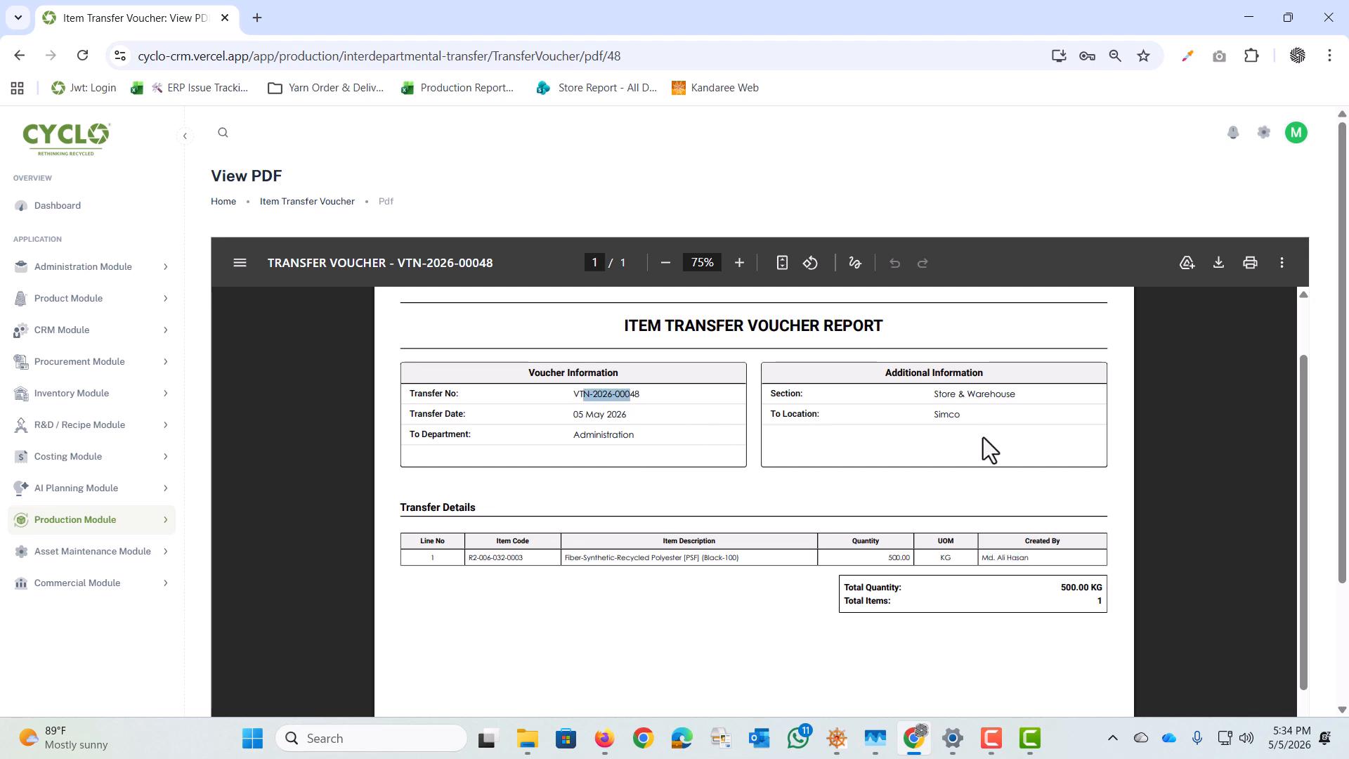
{"action": "scroll", "coordinate": [680, 458], "scroll_direction": "down", "scroll_amount": 3}
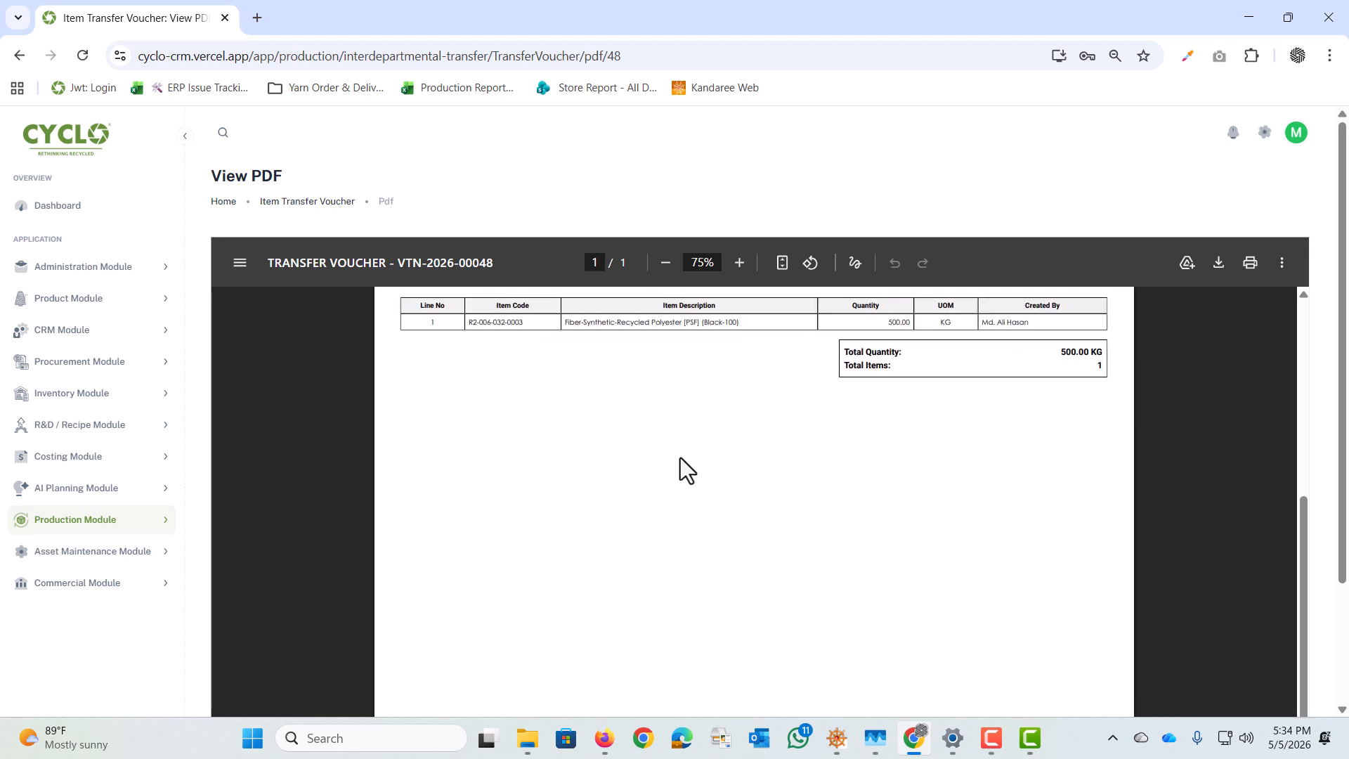
{"action": "scroll", "coordinate": [680, 457], "scroll_direction": "up", "scroll_amount": 4}
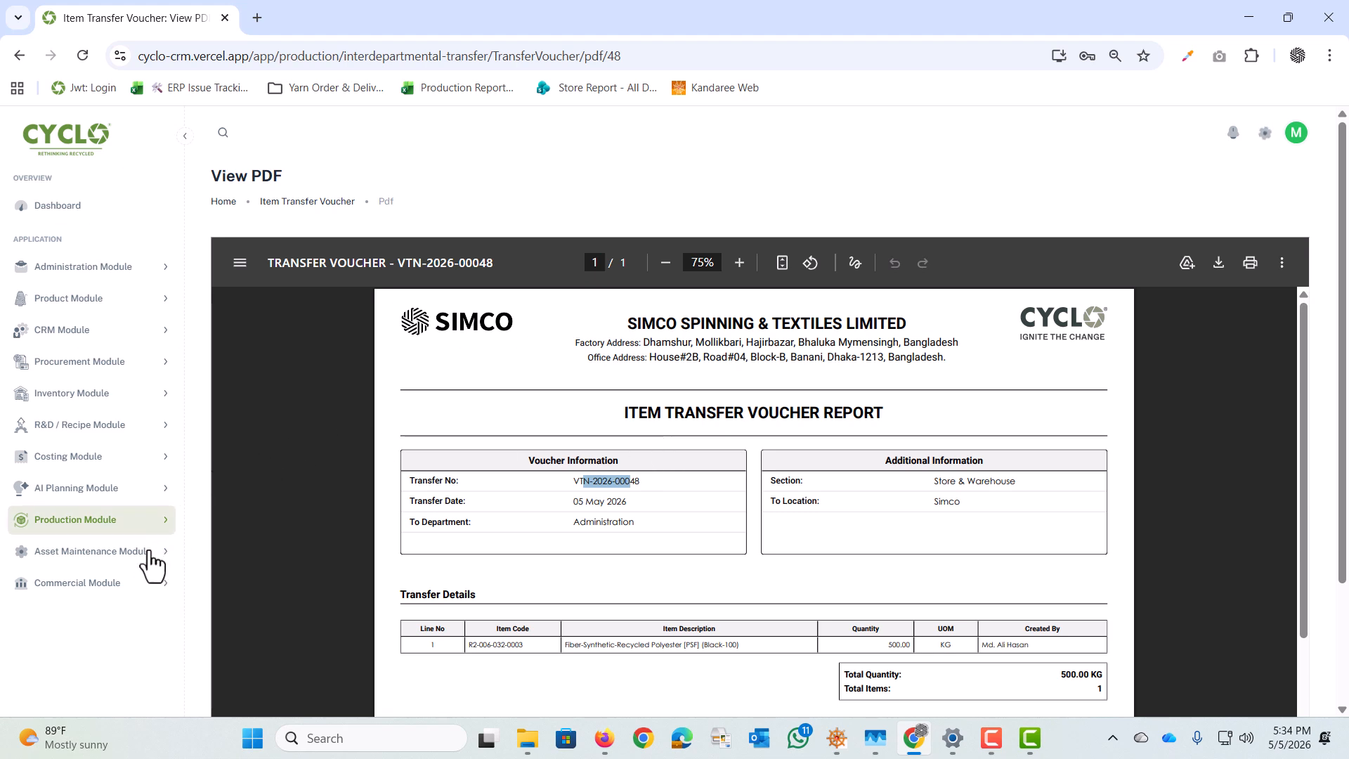
Step: Open the Inventory Module's Stock Acknowledgement list and widen the Item Description column to show full item names
{"action": "left_click", "coordinate": [120, 413]}
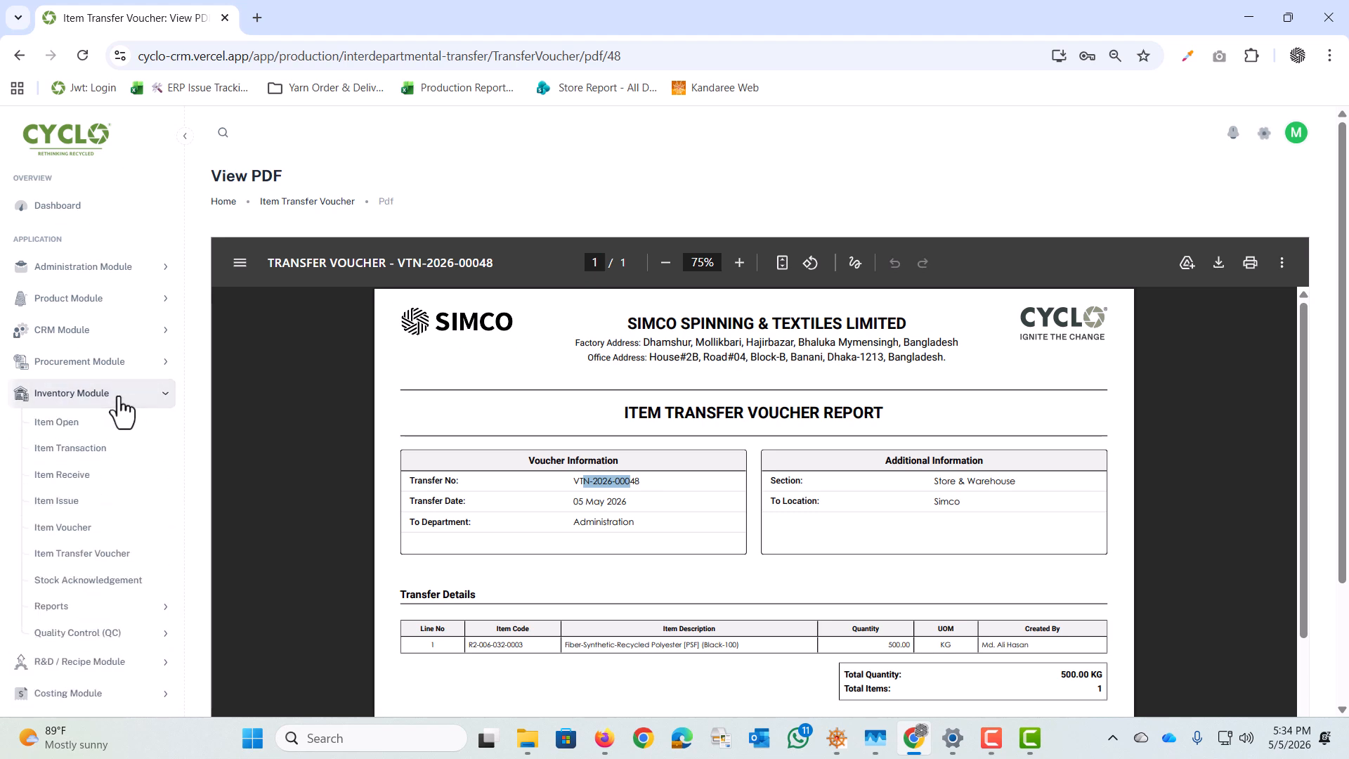
{"action": "left_click", "coordinate": [88, 580]}
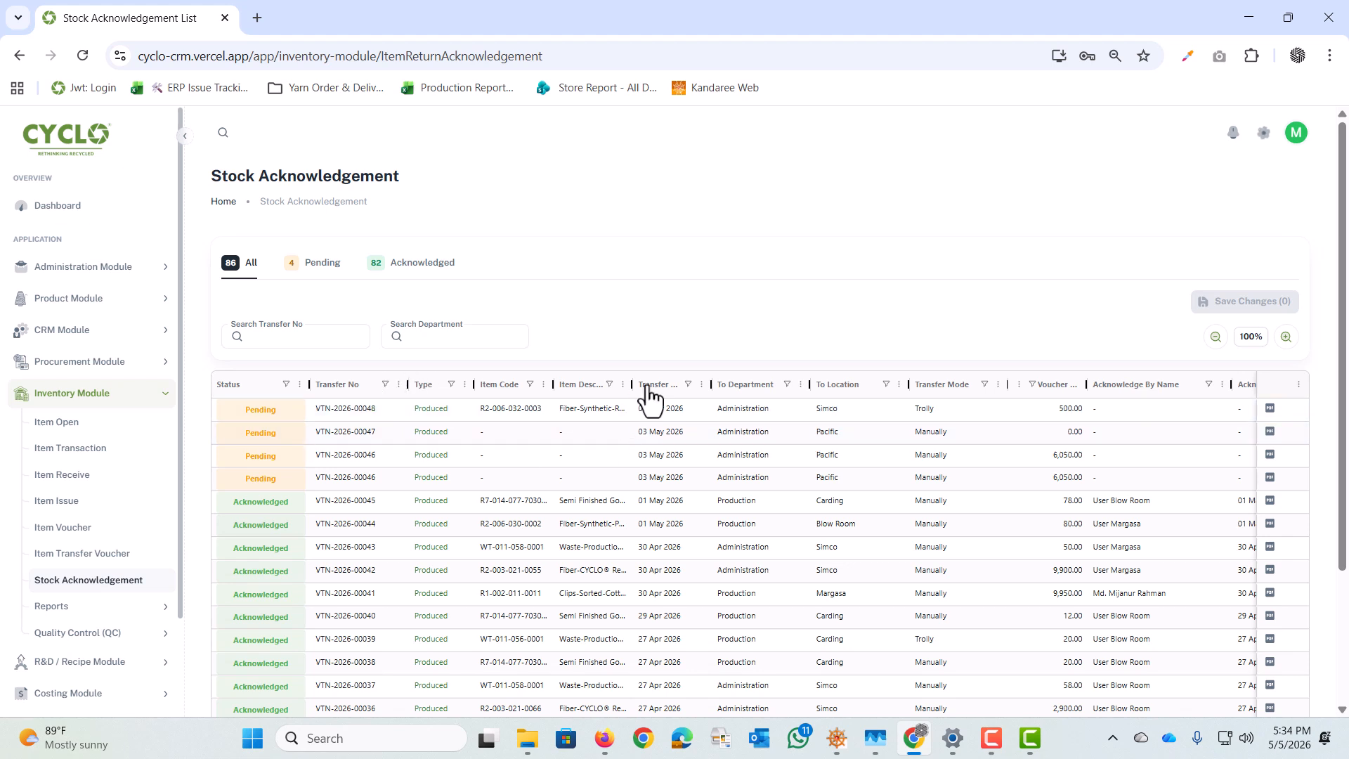
{"action": "left_click_drag", "start_coordinate": [633, 381], "coordinate": [776, 393]}
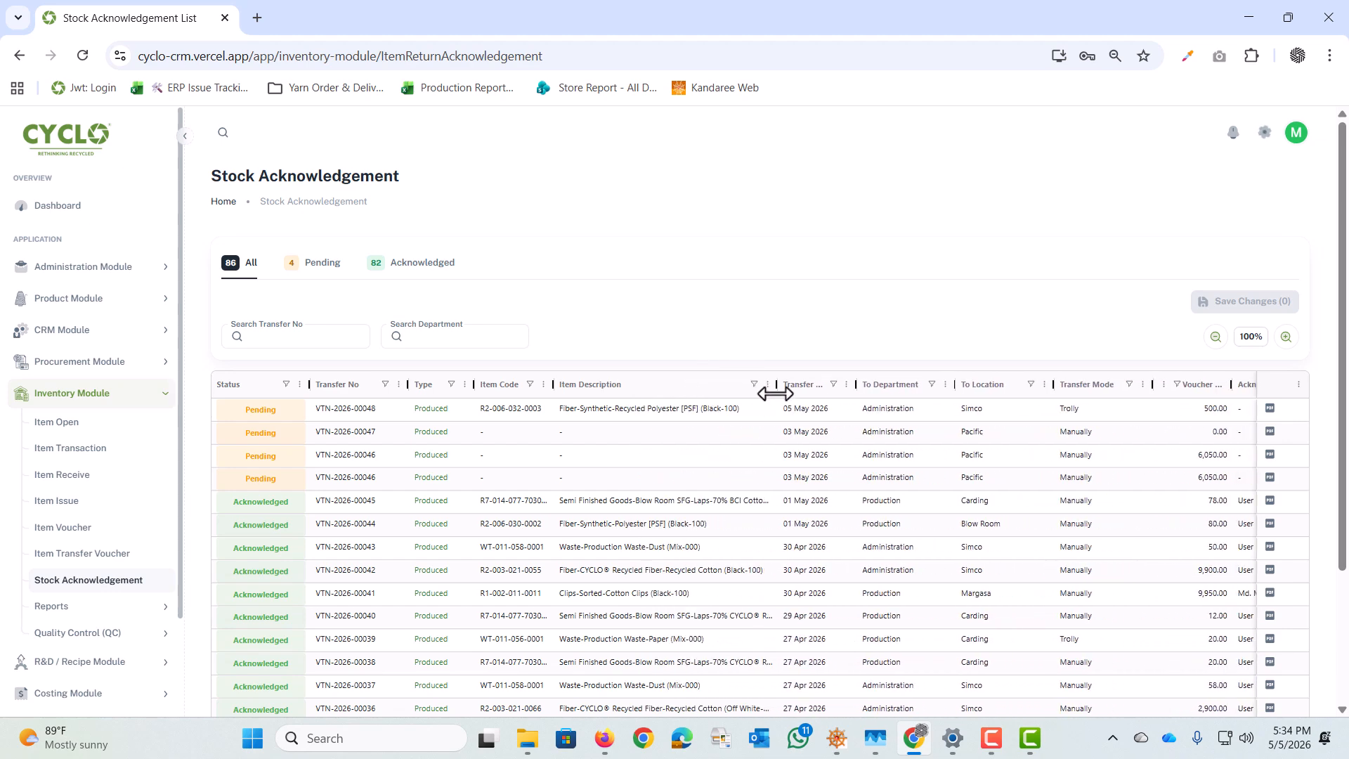
Step: Set the status of transfer VTN-2026-00048 to Acknowledged and start saving the change
{"action": "double_click", "coordinate": [272, 406]}
{"action": "left_click", "coordinate": [263, 444]}
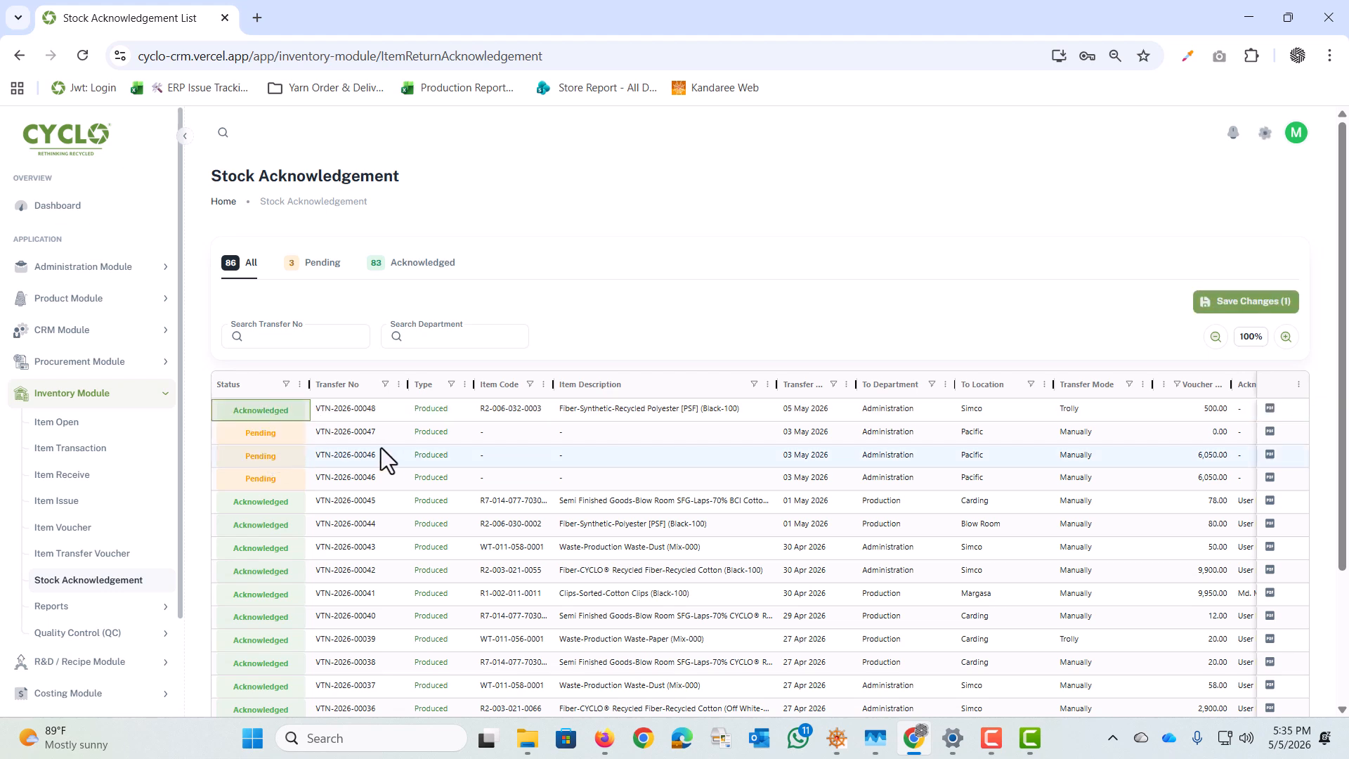
{"action": "double_click", "coordinate": [264, 411]}
{"action": "left_click", "coordinate": [246, 446]}
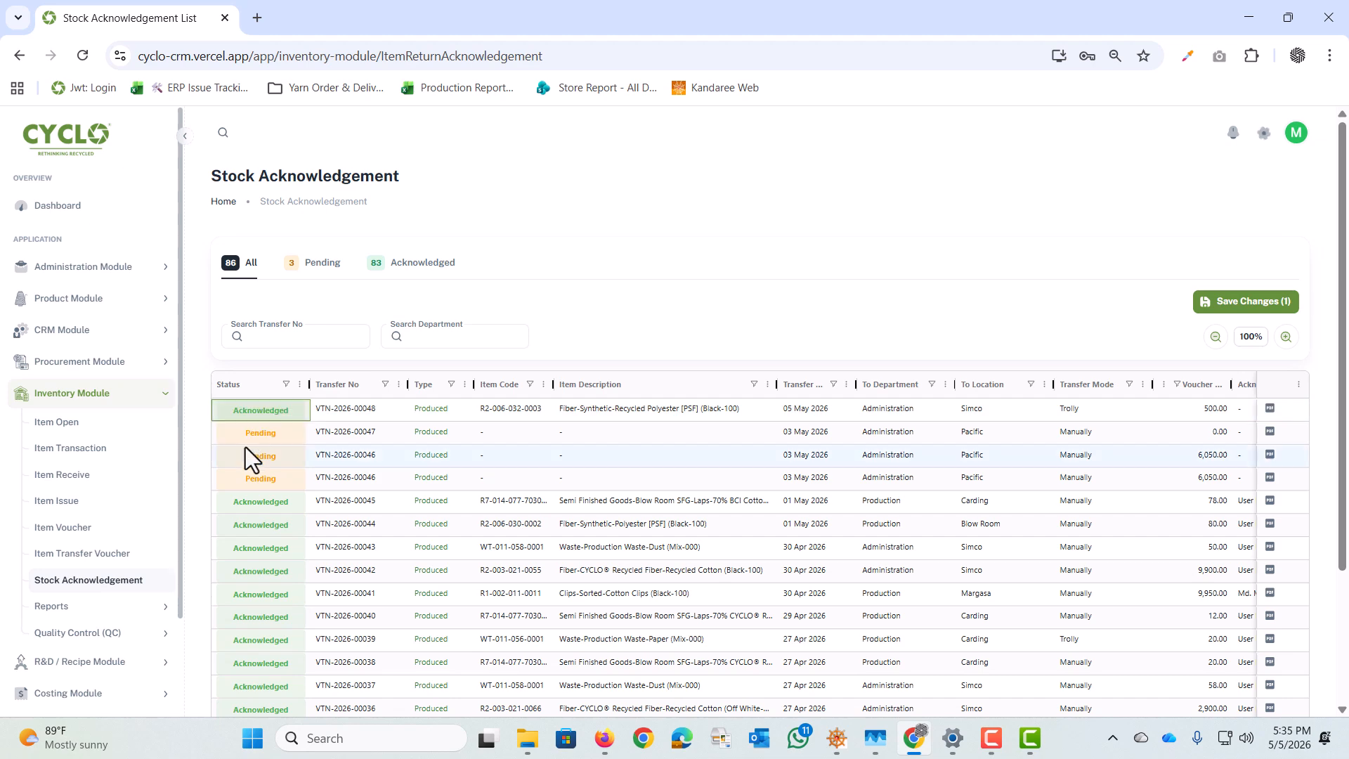
{"action": "left_click", "coordinate": [1240, 305]}
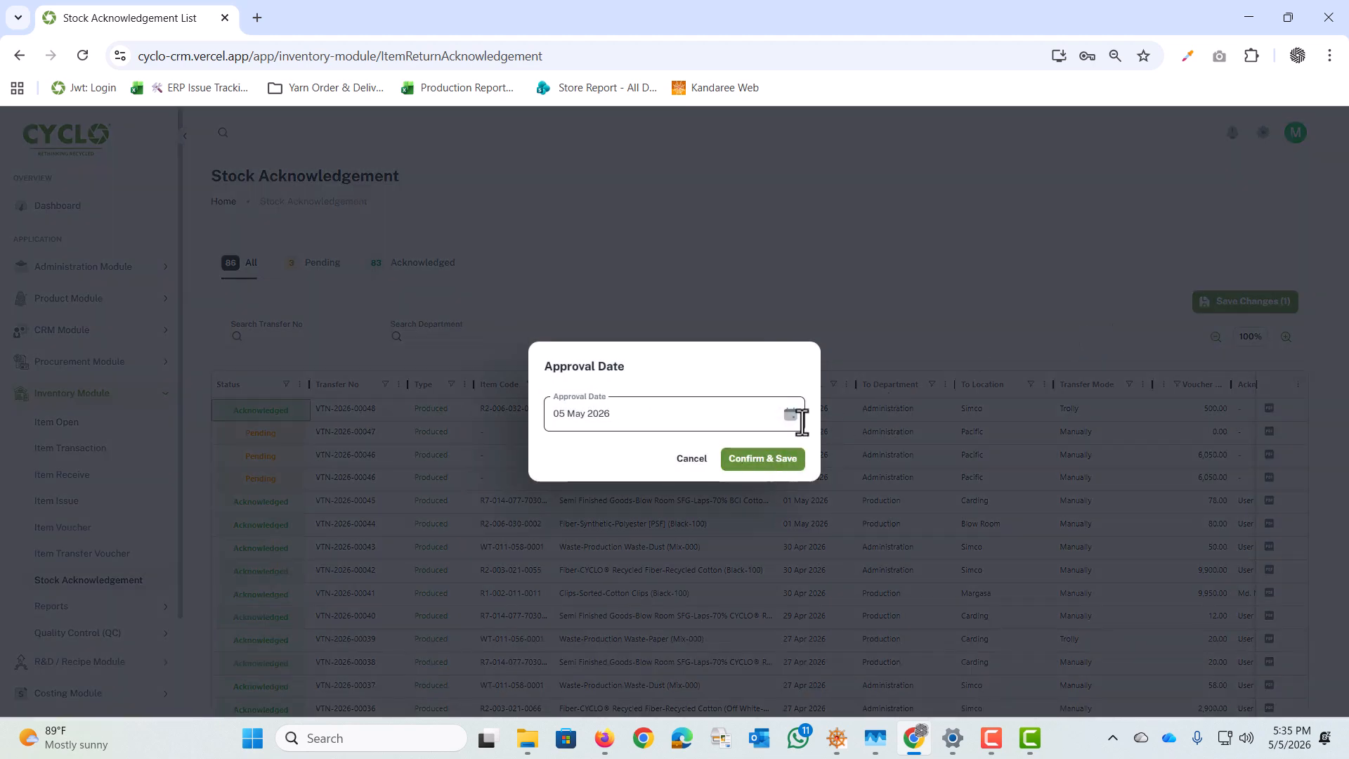